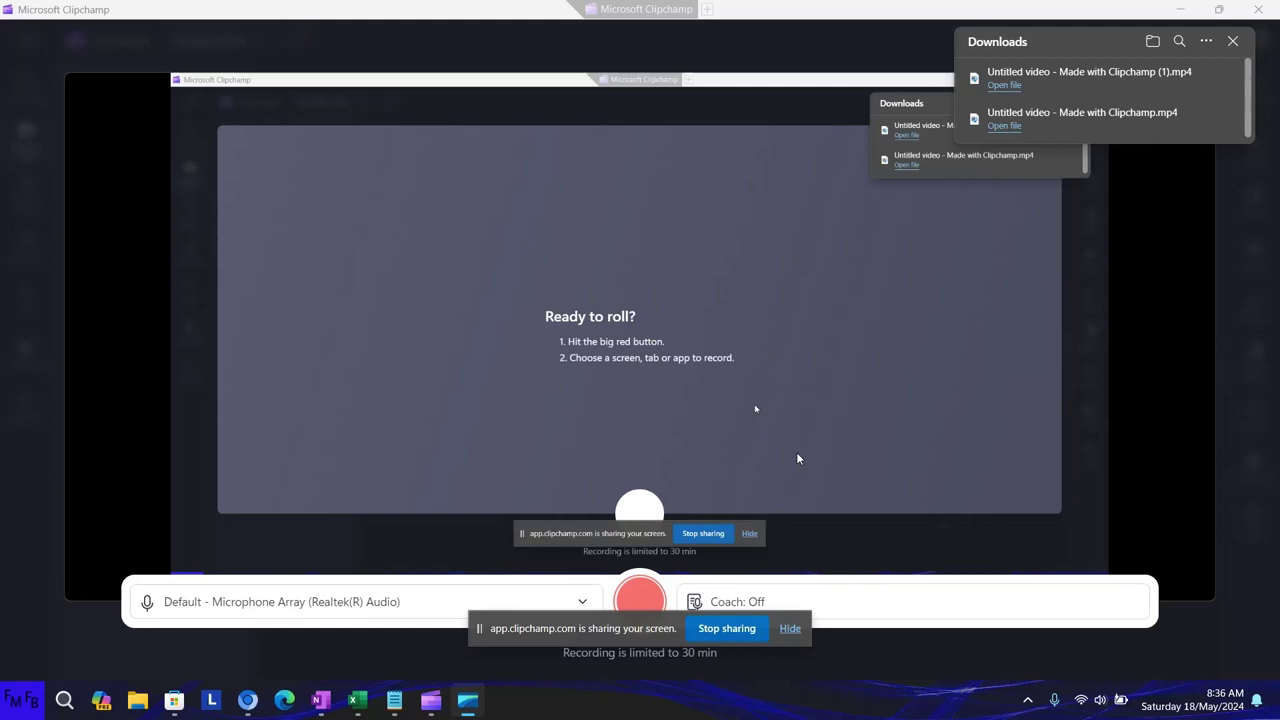
# Switch from Clipchamp to the blank Untitled Notepad document
pyautogui.hotkey('alt', 'Tab')
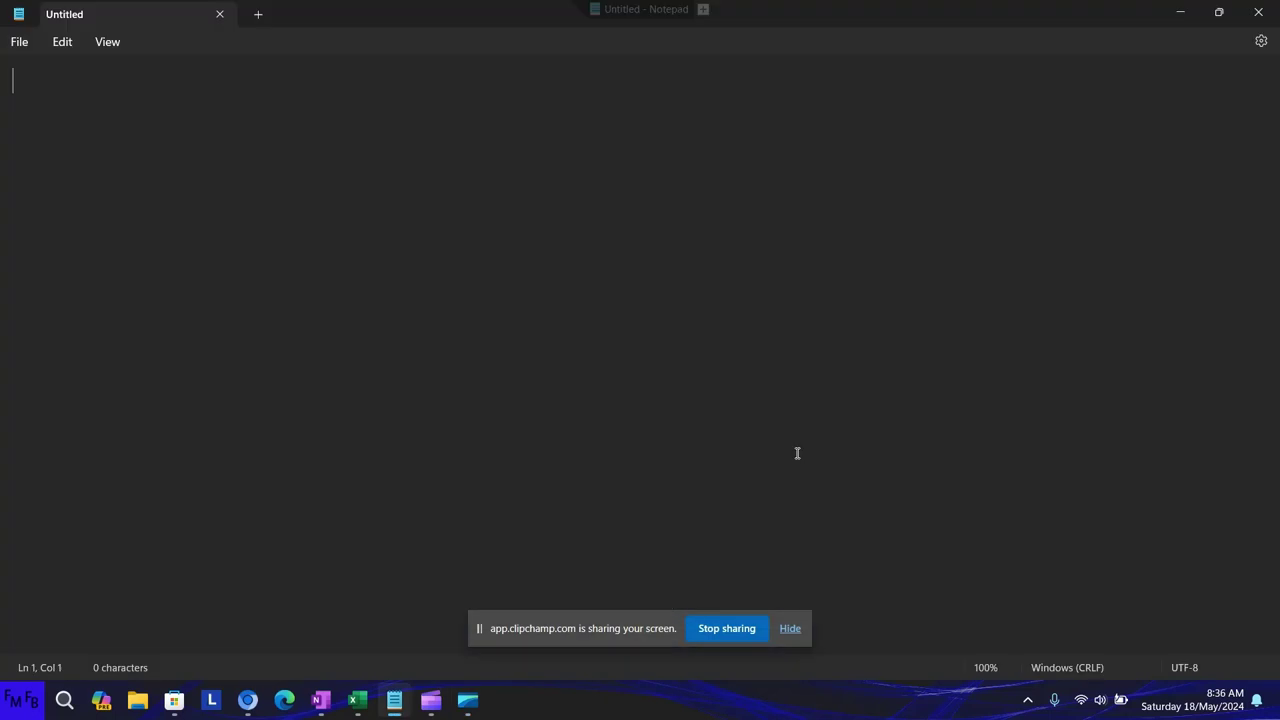
# Type 'In this video, I will show you how to display all formulas in the active sheet./En este video', fixing typos
pyautogui.write('I')
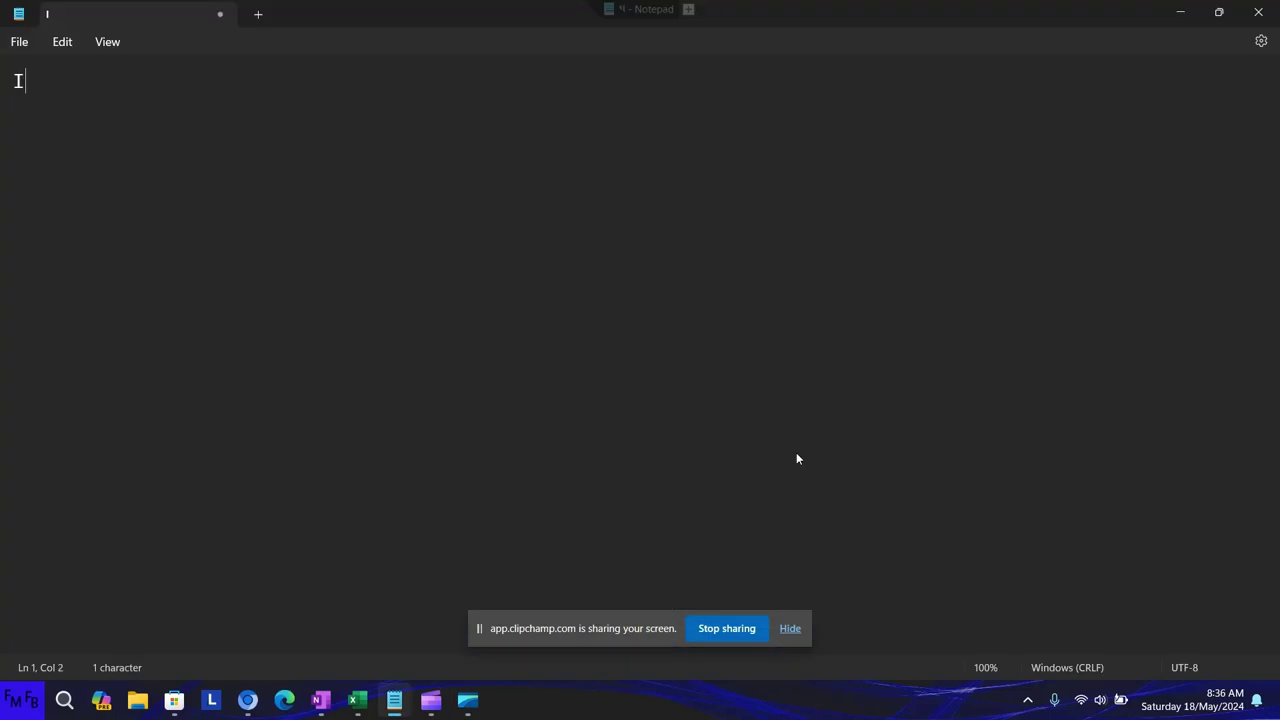
pyautogui.write('n this v')
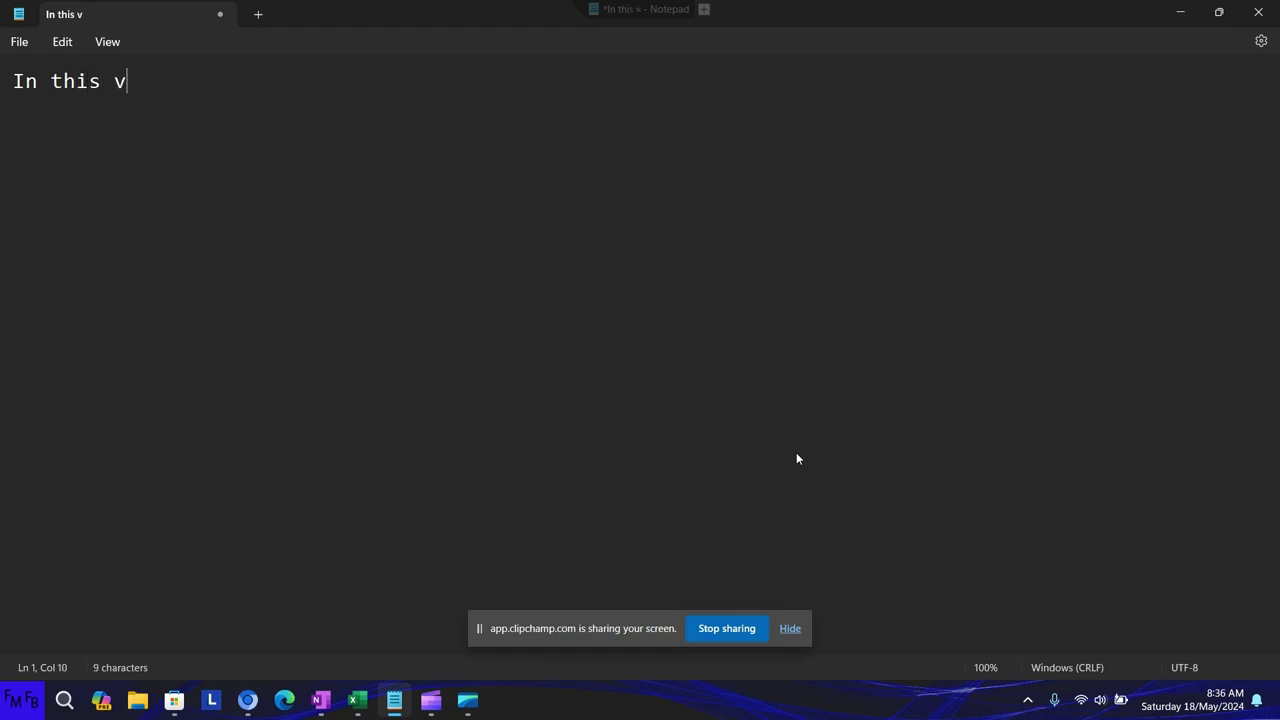
pyautogui.write('ideo, I w')
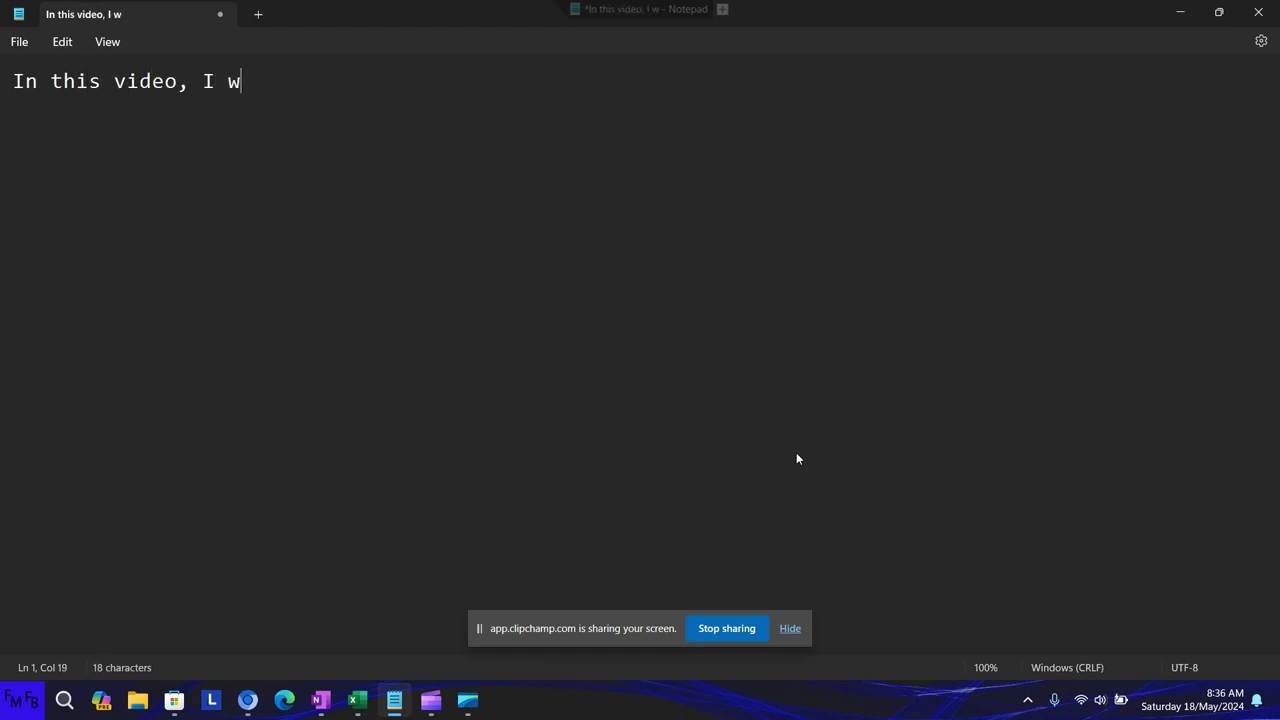
pyautogui.write('ill show you')
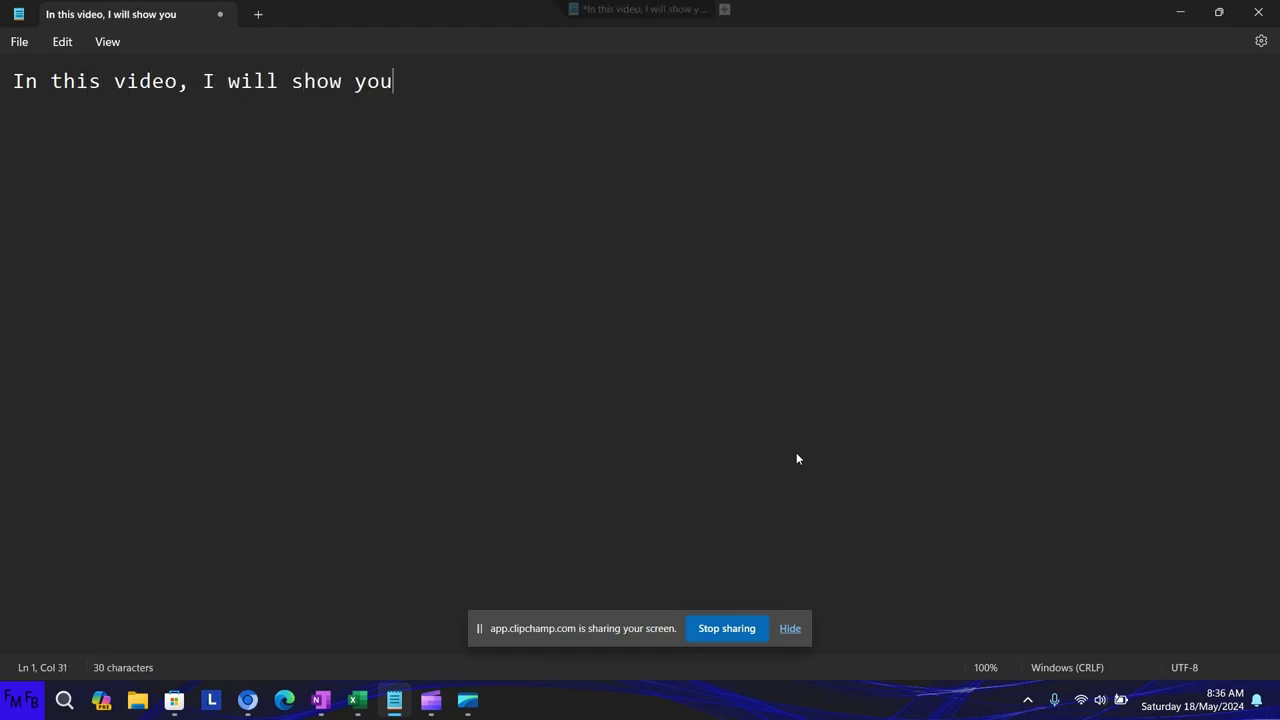
pyautogui.write(' how to di')
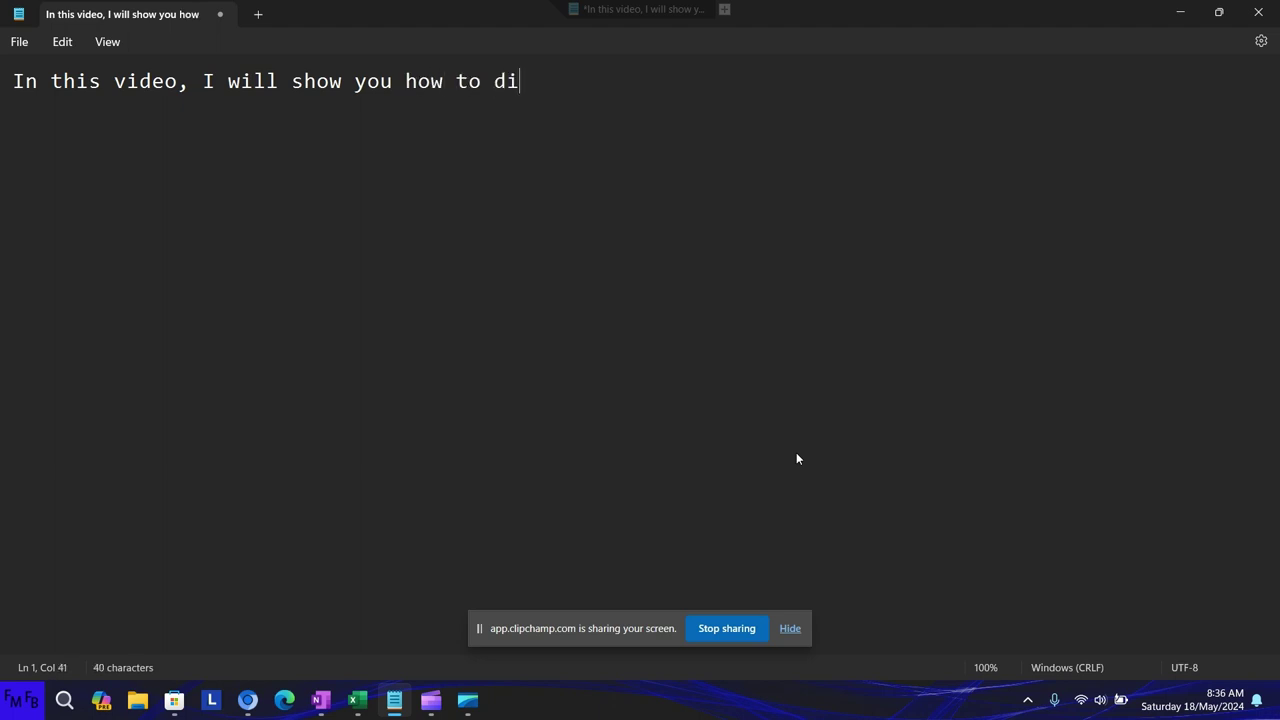
pyautogui.write('splay alll')
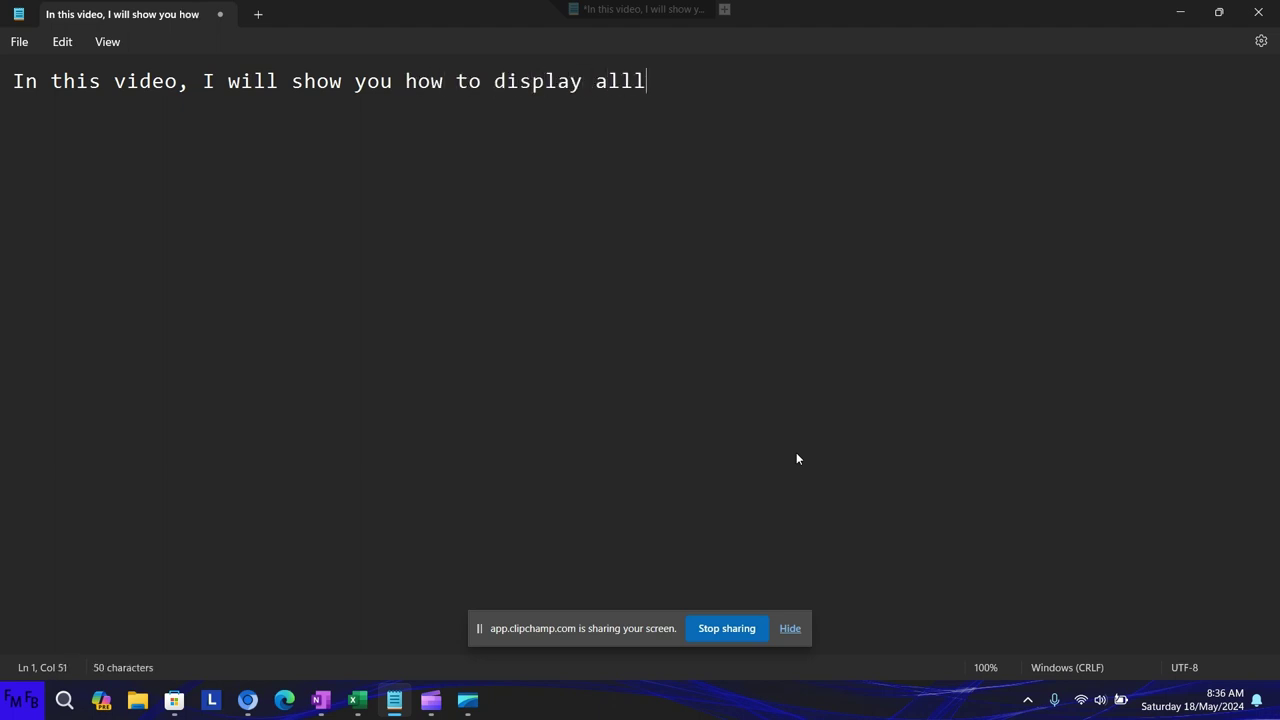
pyautogui.press('BackSpace')
pyautogui.write('form')
pyautogui.write('ulas in ')
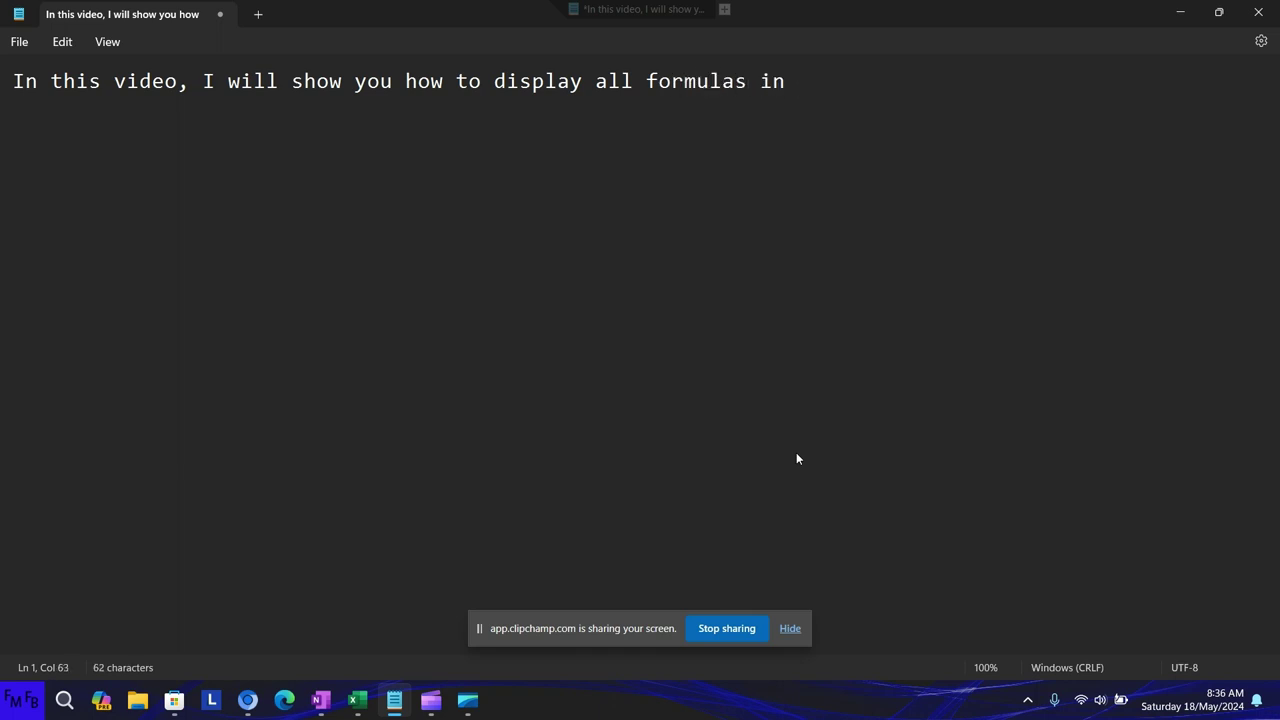
pyautogui.write('an')
pyautogui.press('BackSpace')
pyautogui.press('BackSpace')
pyautogui.press('BackSpace')
pyautogui.write('the ac')
pyautogui.write('tive shee')
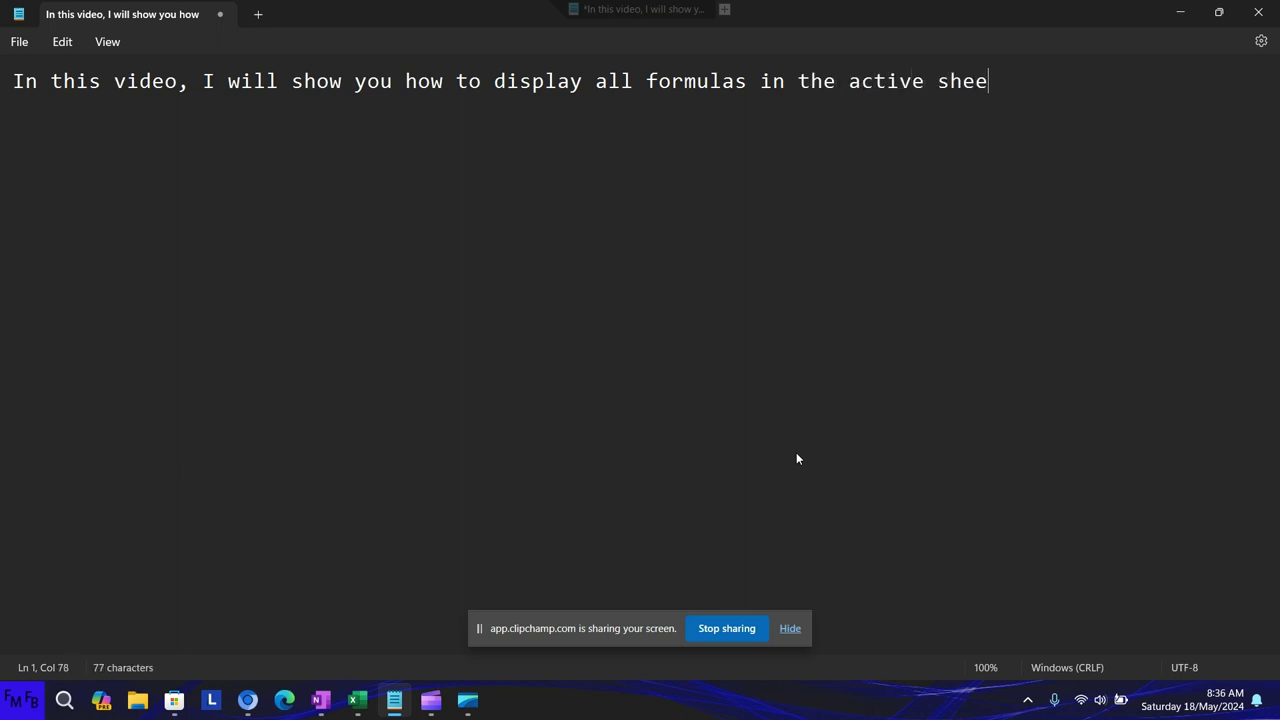
pyautogui.write('t./')
pyautogui.write('En')
pyautogui.write(' este v')
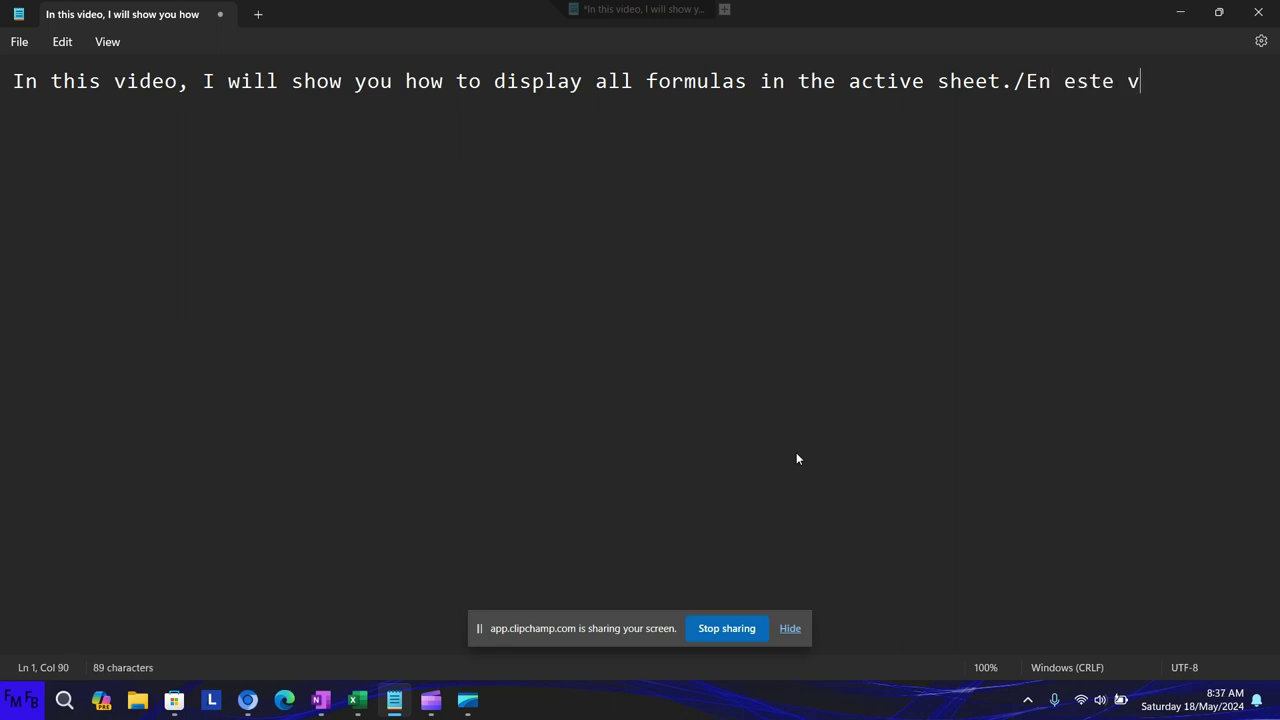
pyautogui.write('ideo')
# Change the ending to 'formulas in Excel.' and complete the Spanish sentence ending 'todas las formulas en Excel.'
pyautogui.press('BackSpace')
pyautogui.press('BackSpace')
pyautogui.press('BackSpace')
pyautogui.press('BackSpace')
pyautogui.press('BackSpace')
pyautogui.press('BackSpace')
pyautogui.press('BackSpace')
pyautogui.press('BackSpace')
pyautogui.press('BackSpace')
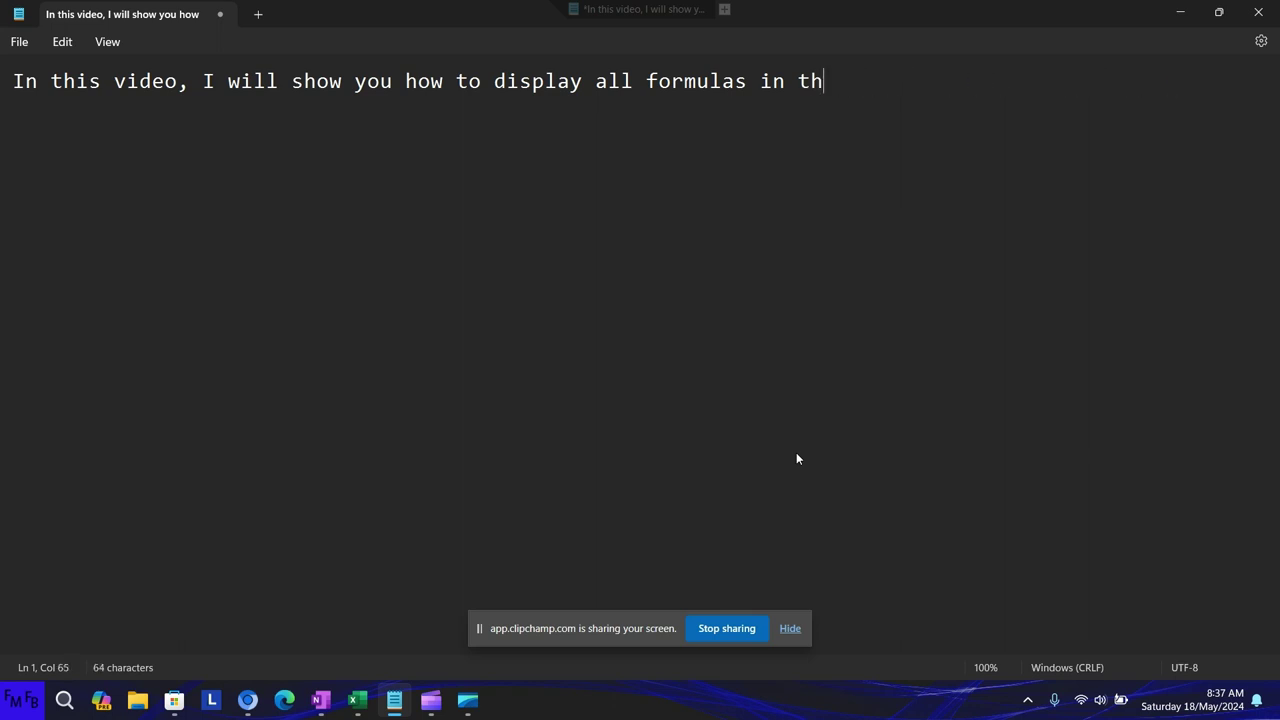
pyautogui.press('BackSpace')
pyautogui.press('BackSpace')
pyautogui.press('BackSpace')
pyautogui.press('BackSpace')
pyautogui.press('BackSpace')
pyautogui.press('BackSpace')
pyautogui.write('in Excel')
pyautogui.write('./E')
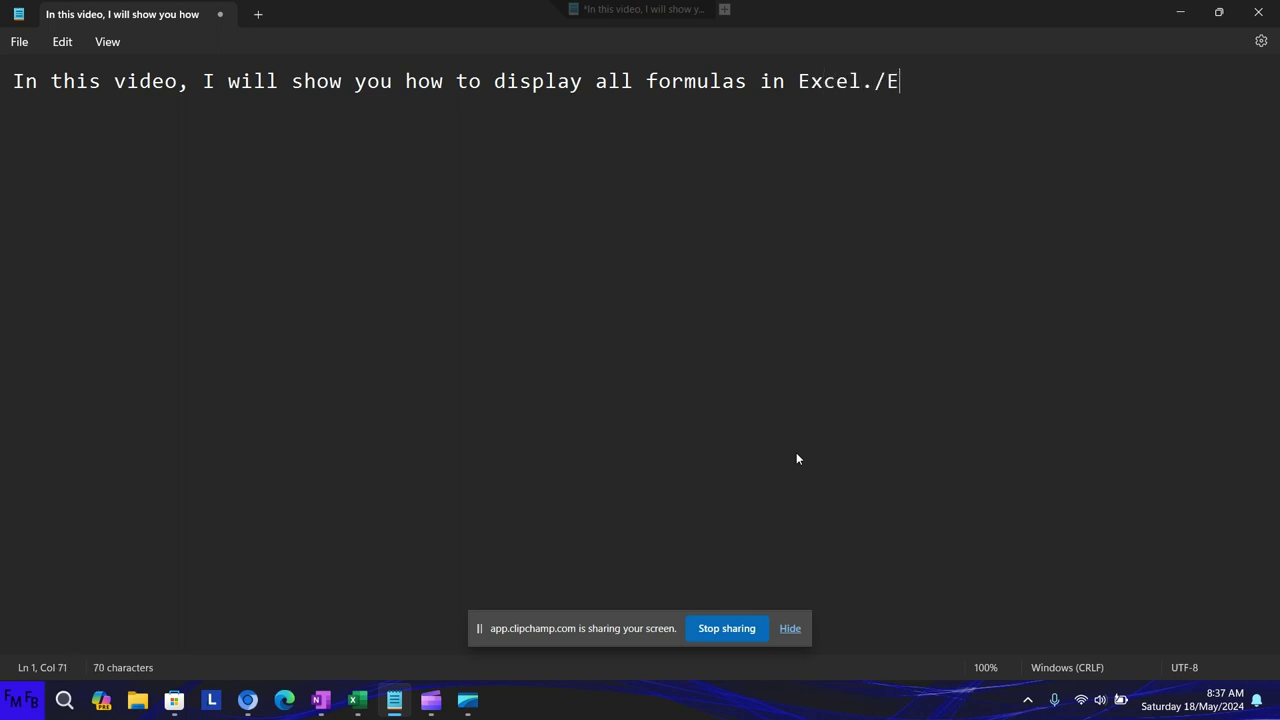
pyautogui.write('n este video')
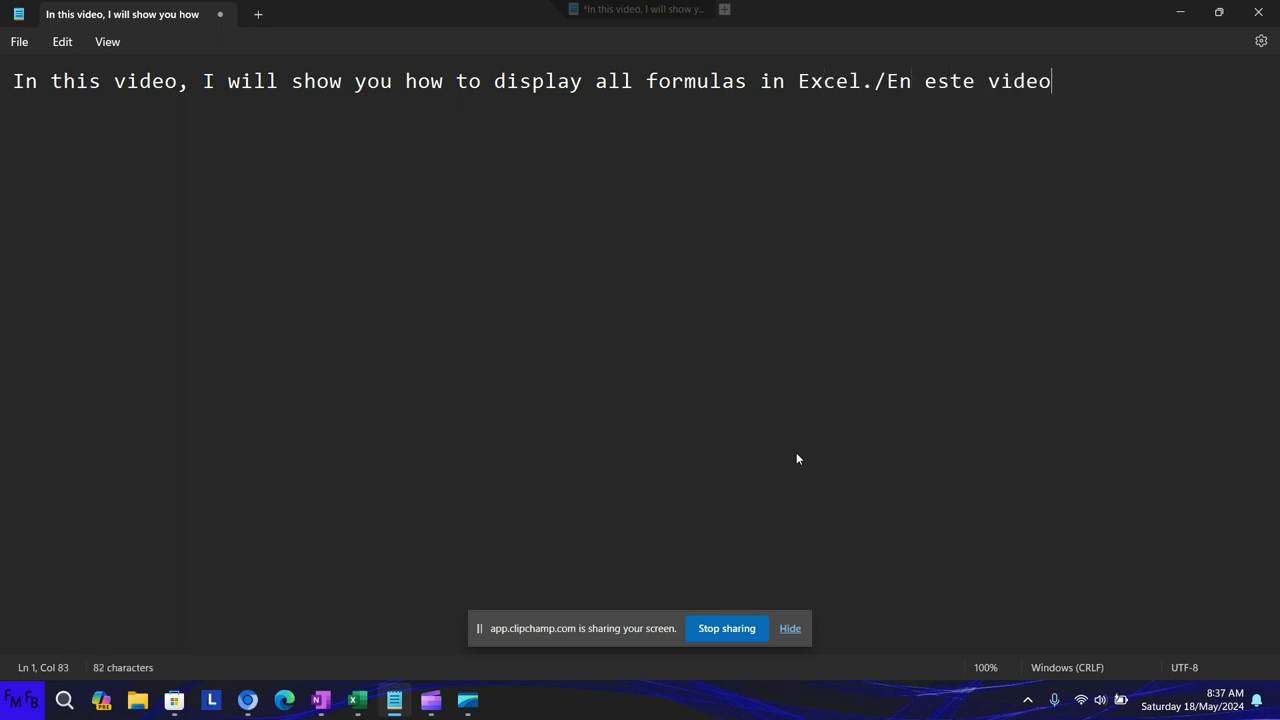
pyautogui.write(', yo les m')
pyautogui.write('ostran')
pyautogui.press('BackSpace')
pyautogui.write('r')
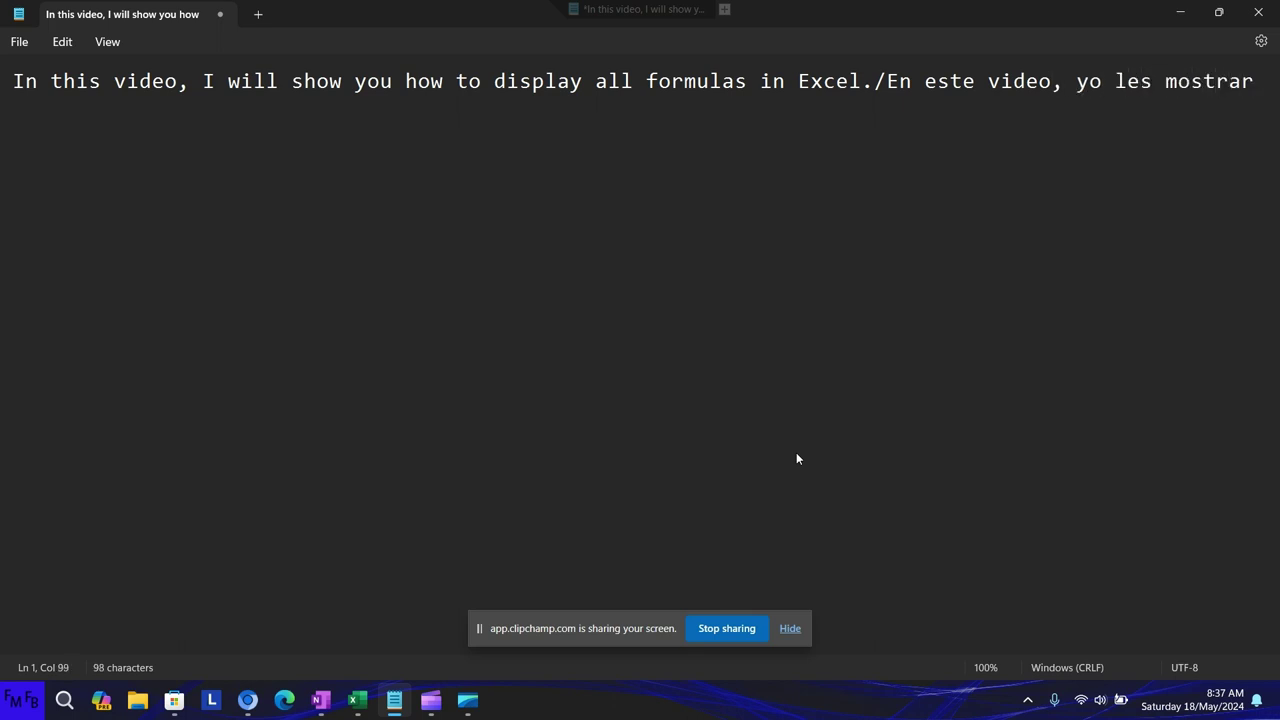
pyautogui.write('é como mos')
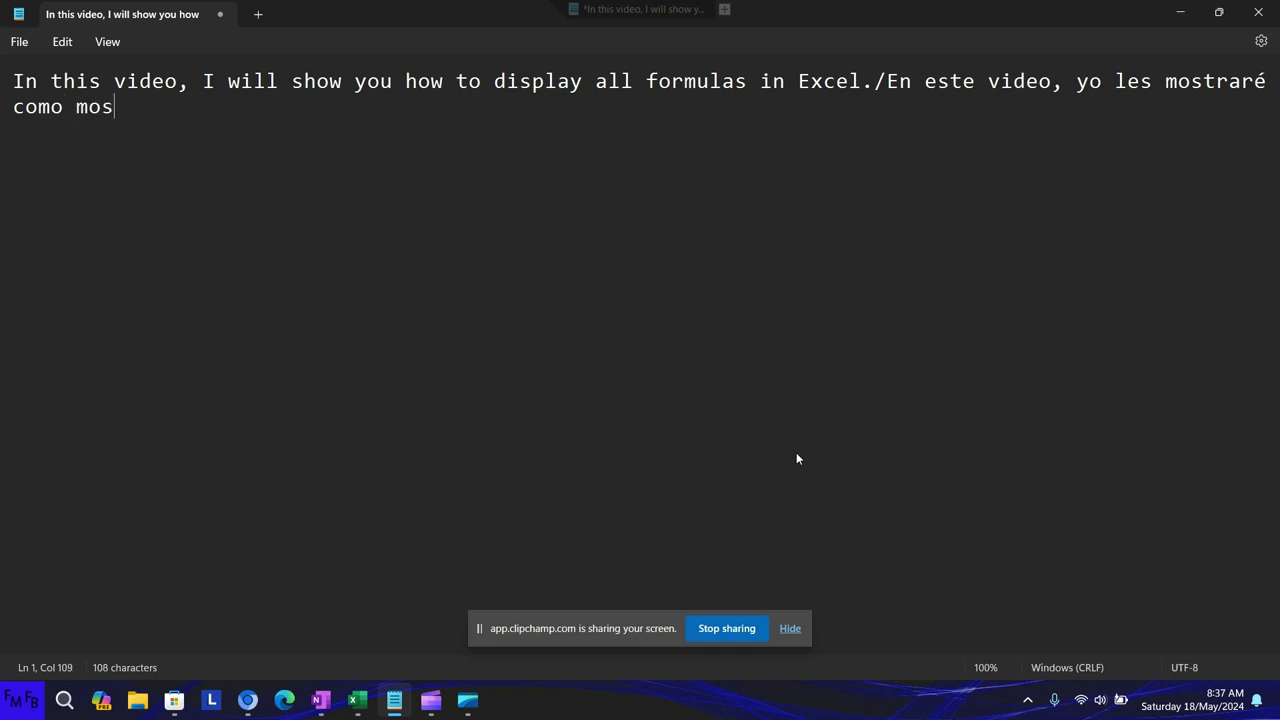
pyautogui.write('trar to')
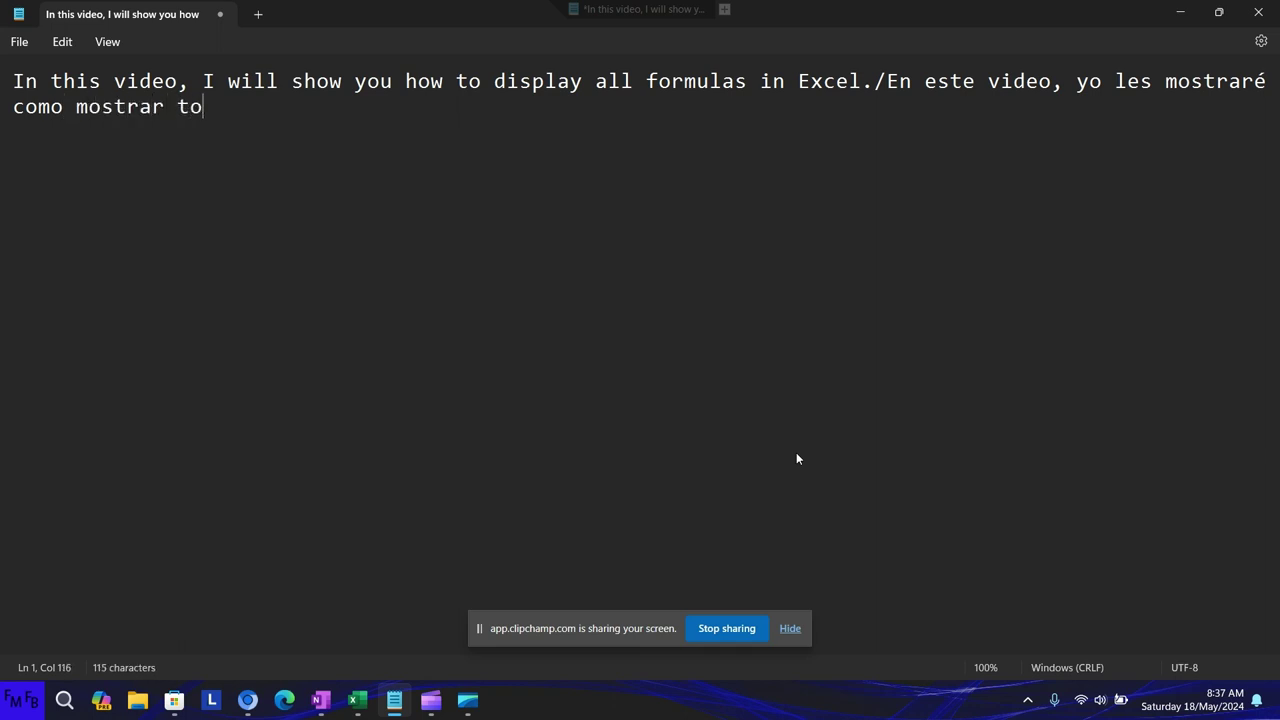
pyautogui.write('das las f')
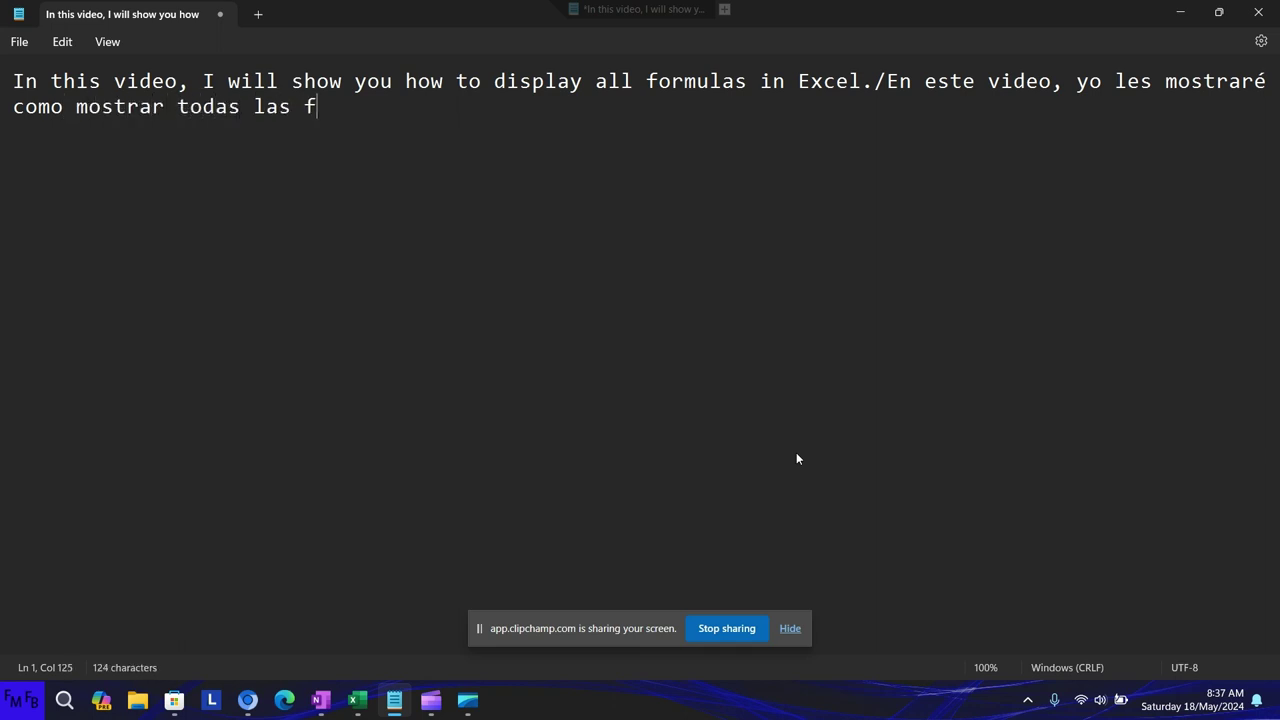
pyautogui.write('ó')
pyautogui.write('rmul')
pyautogui.press('BackSpace')
pyautogui.press('BackSpace')
pyautogui.press('BackSpace')
pyautogui.press('BackSpace')
pyautogui.press('BackSpace')
pyautogui.write('ormulas en ')
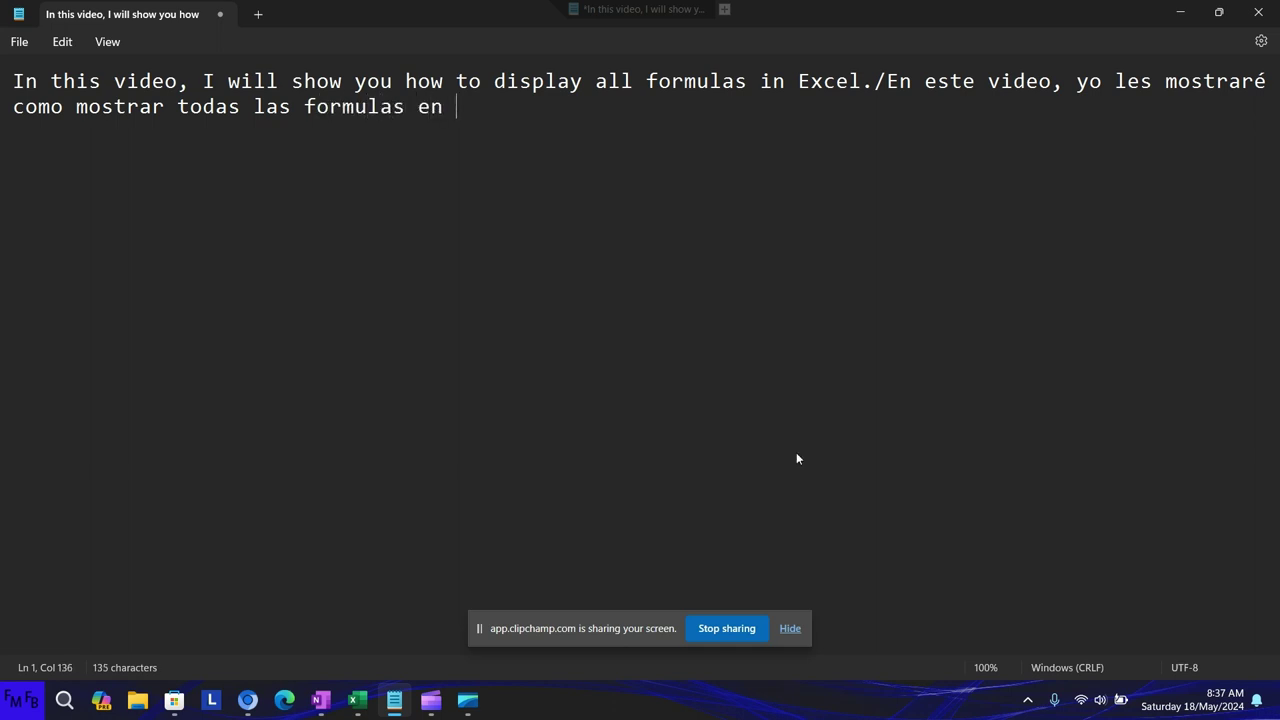
pyautogui.write('Excel.')
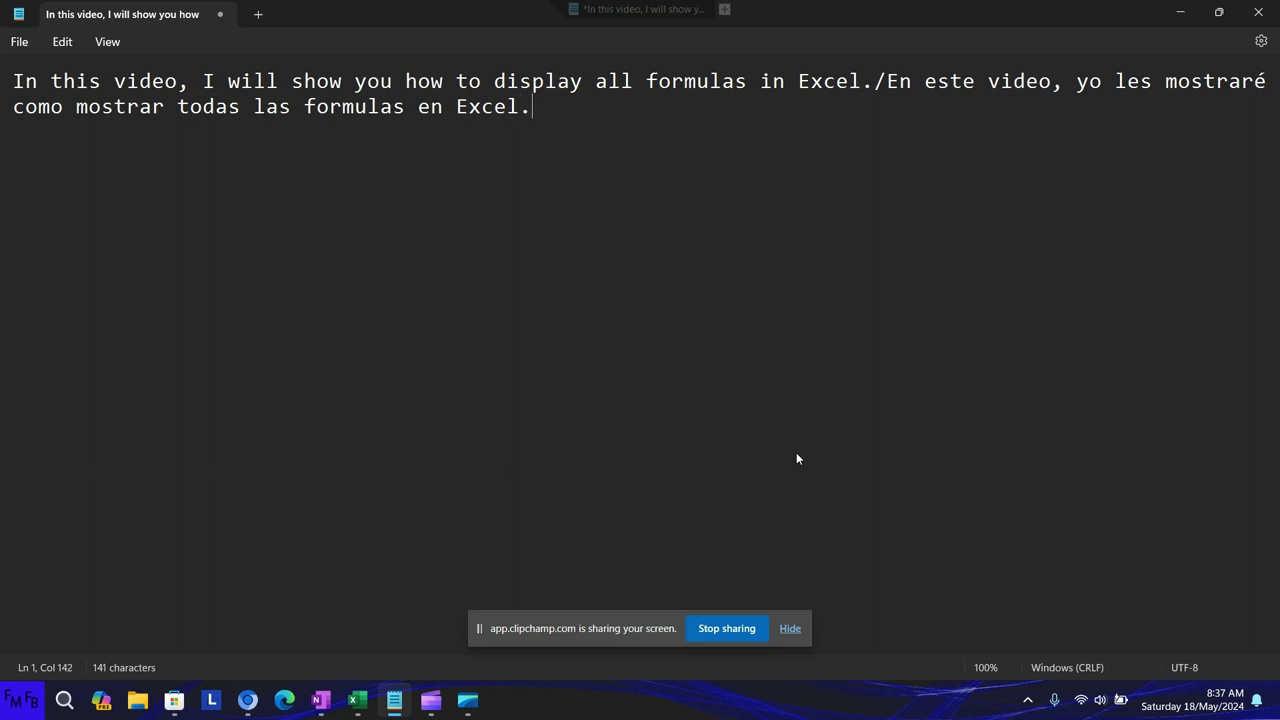
pyautogui.hotkey('alt', 'Tab')
pyautogui.hotkey('alt', 'Tab')
pyautogui.hotkey('alt', 'Tab')
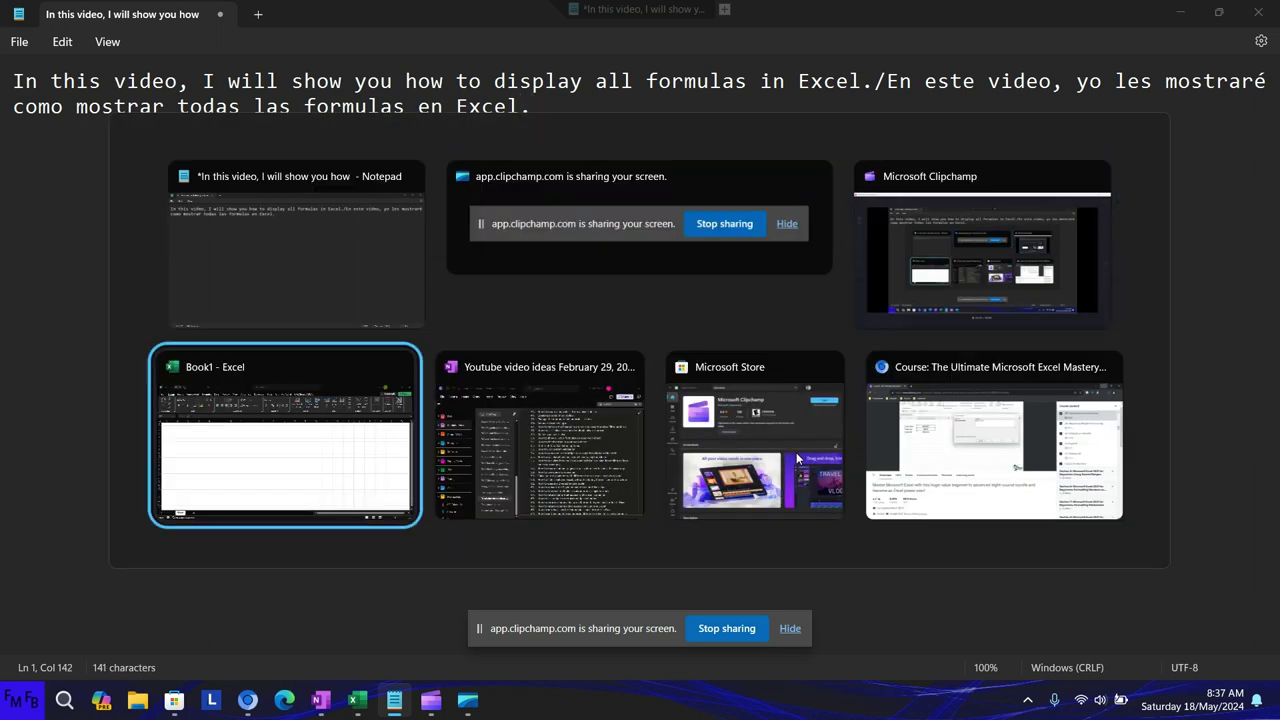
# Enter headers Country, Price and Quantity in A1:C1 and begin the subtotal header in D1
pyautogui.hotkey('ctrl', 'Home')
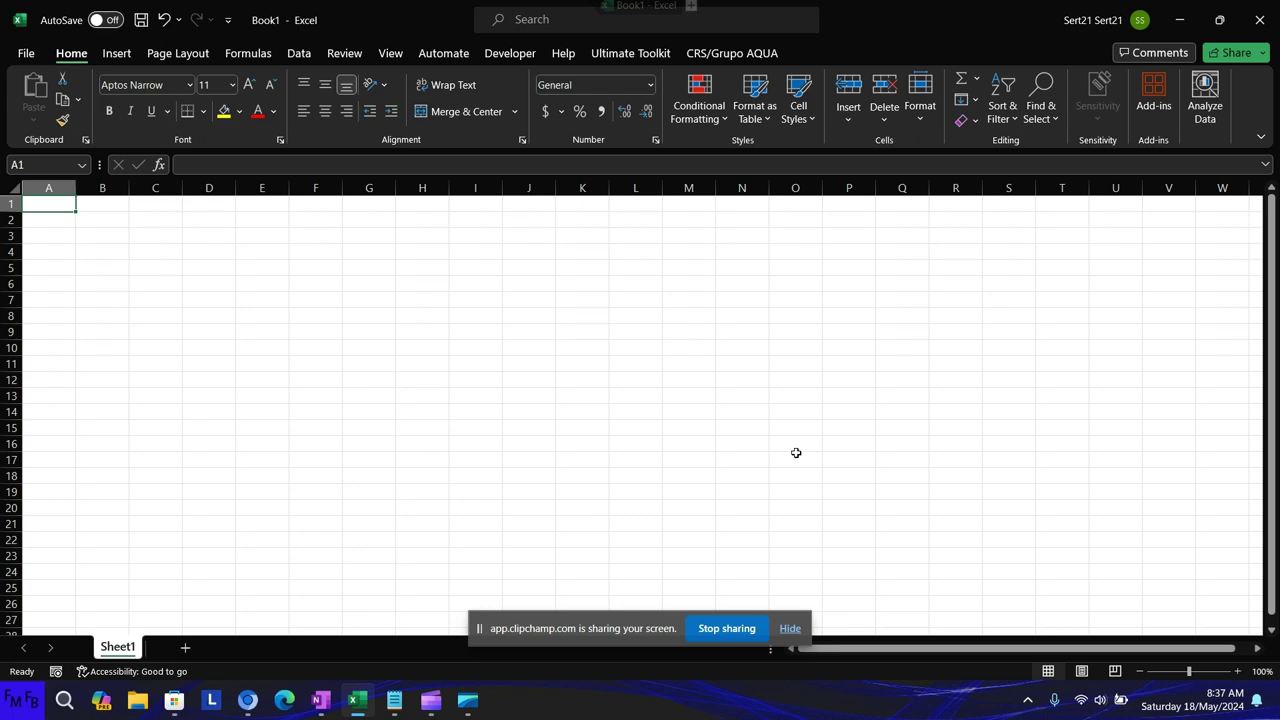
pyautogui.write('Country')
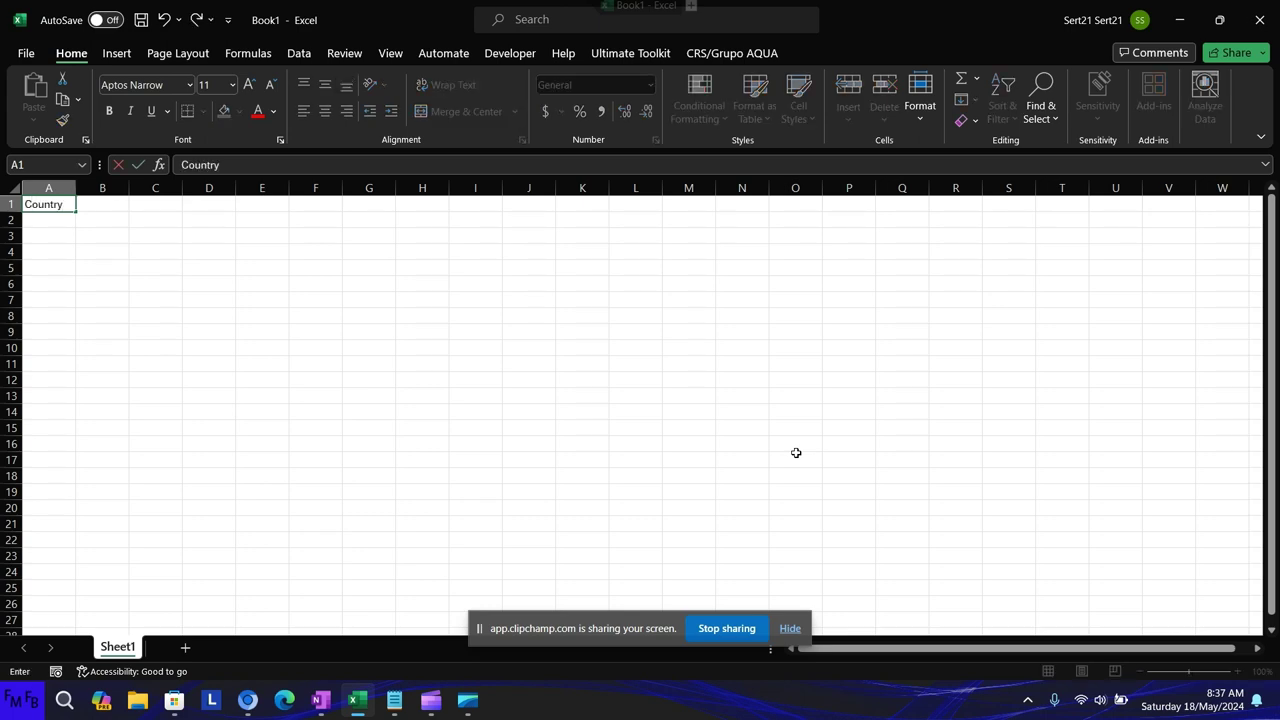
pyautogui.press('Tab')
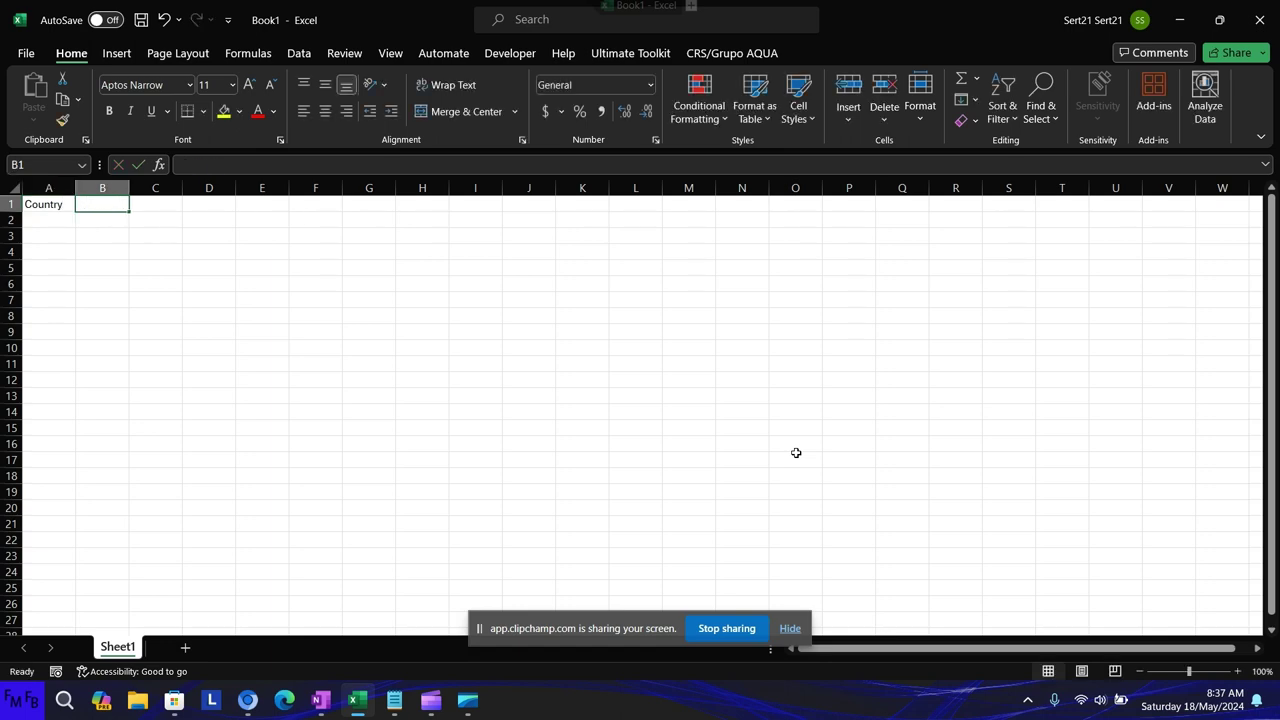
pyautogui.write('Price')
pyautogui.press('Tab')
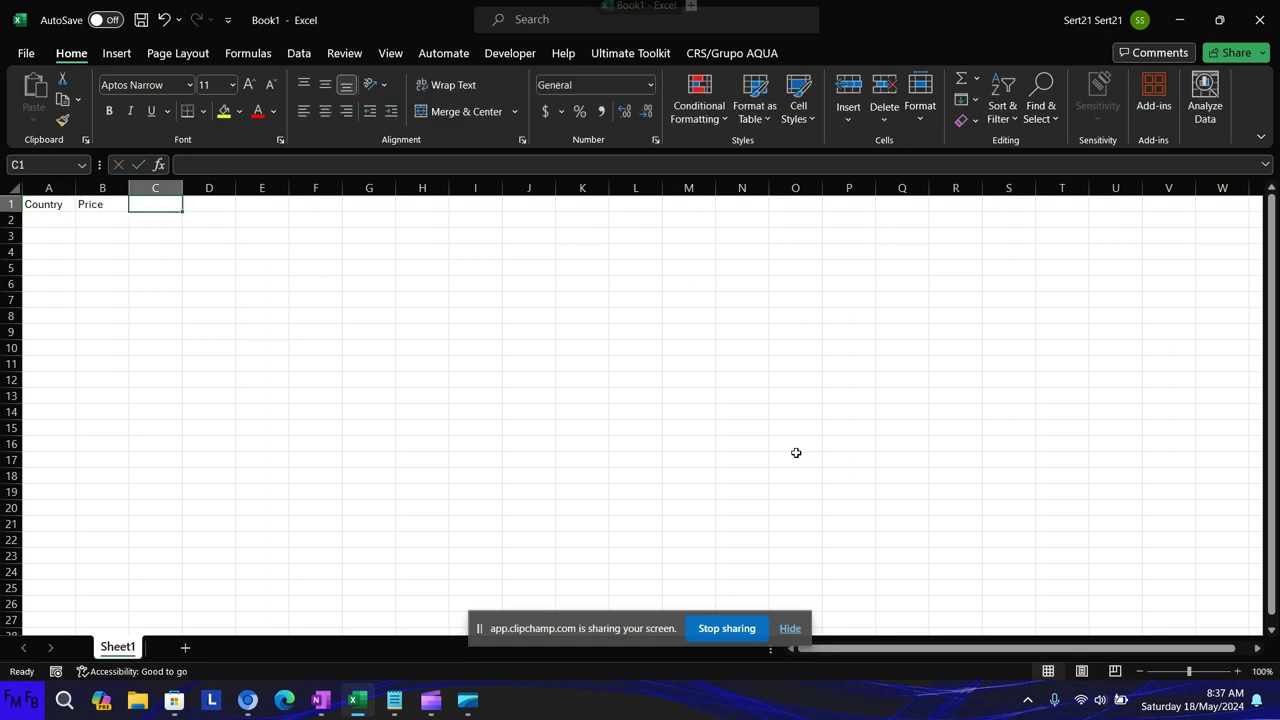
pyautogui.write('Q')
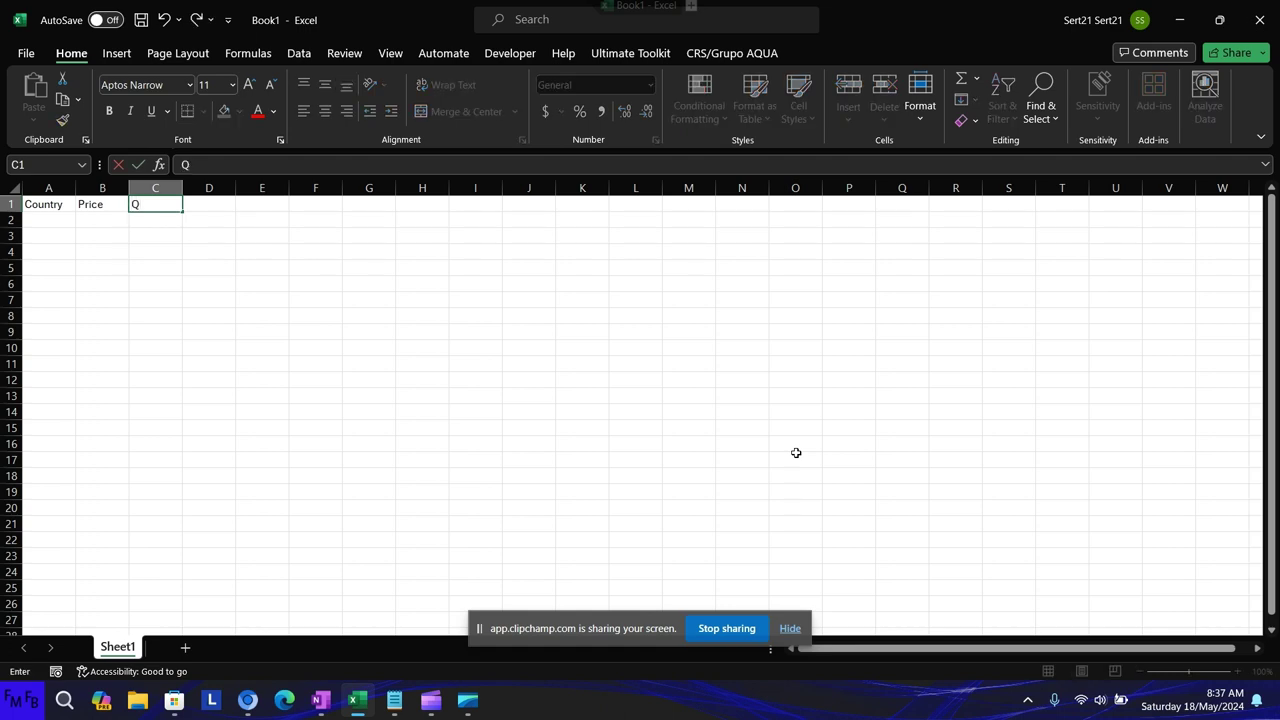
pyautogui.write('uantity')
pyautogui.press('Tab')
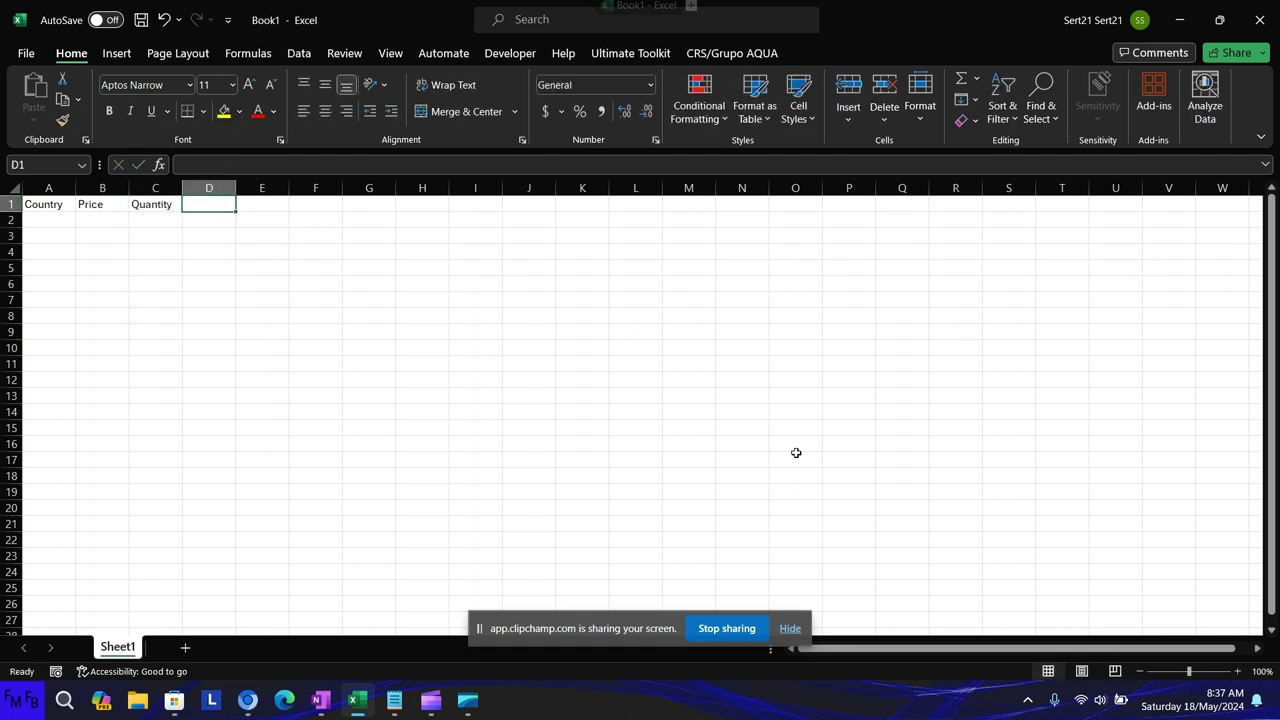
pyautogui.write('t')
pyautogui.write('s')
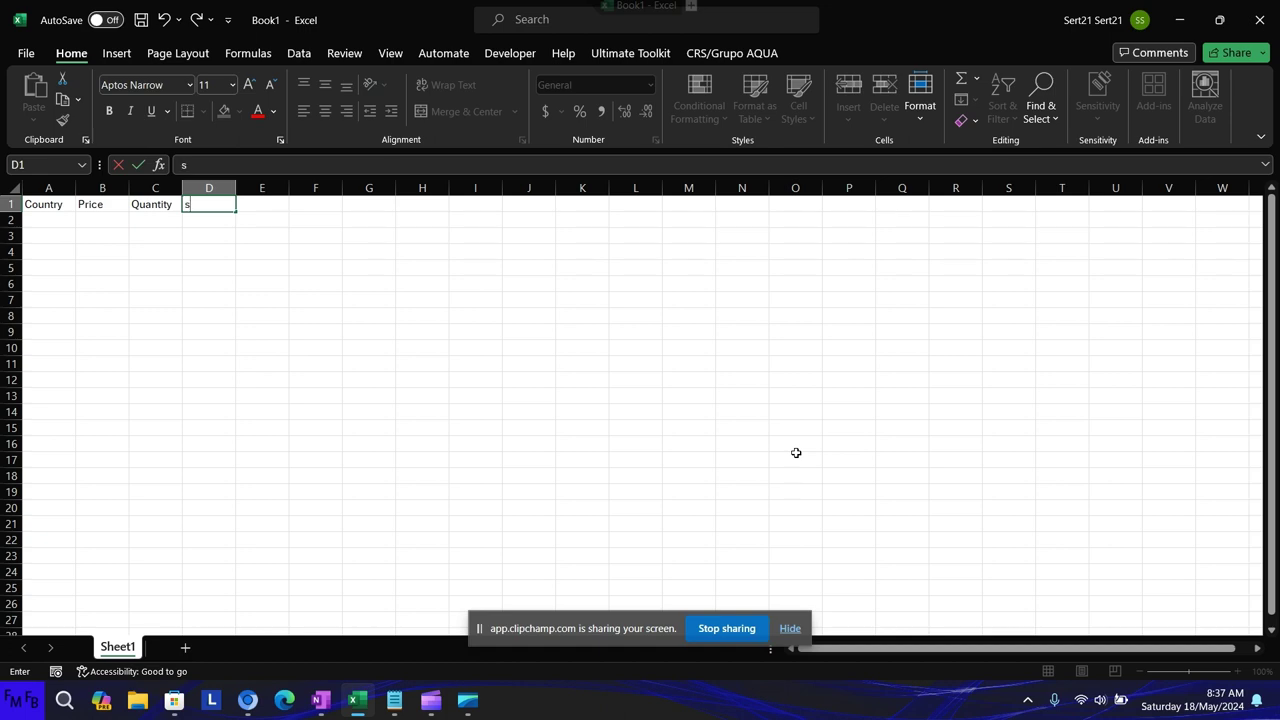
pyautogui.write('ubtotal')
# Commit the subtotal header and list Nicaragua, Honduras, Guatemala and El Slavador in A2:A5
pyautogui.press('Return')
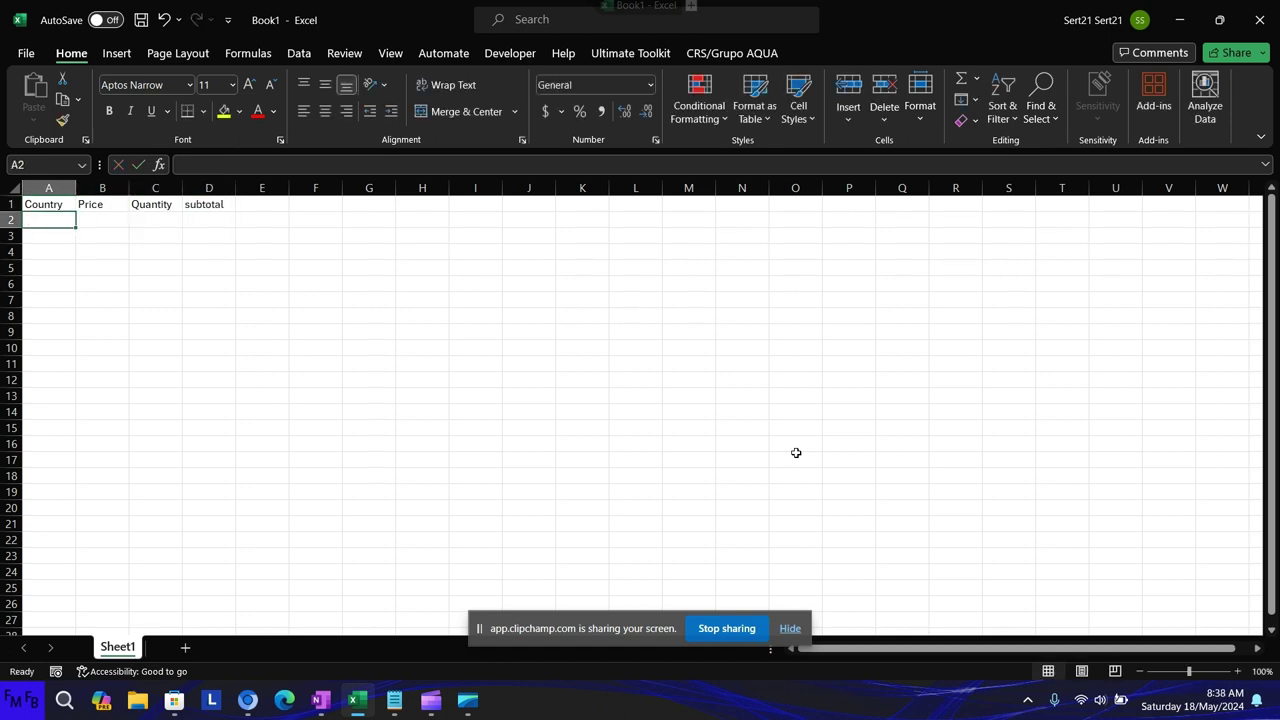
pyautogui.write('Ni')
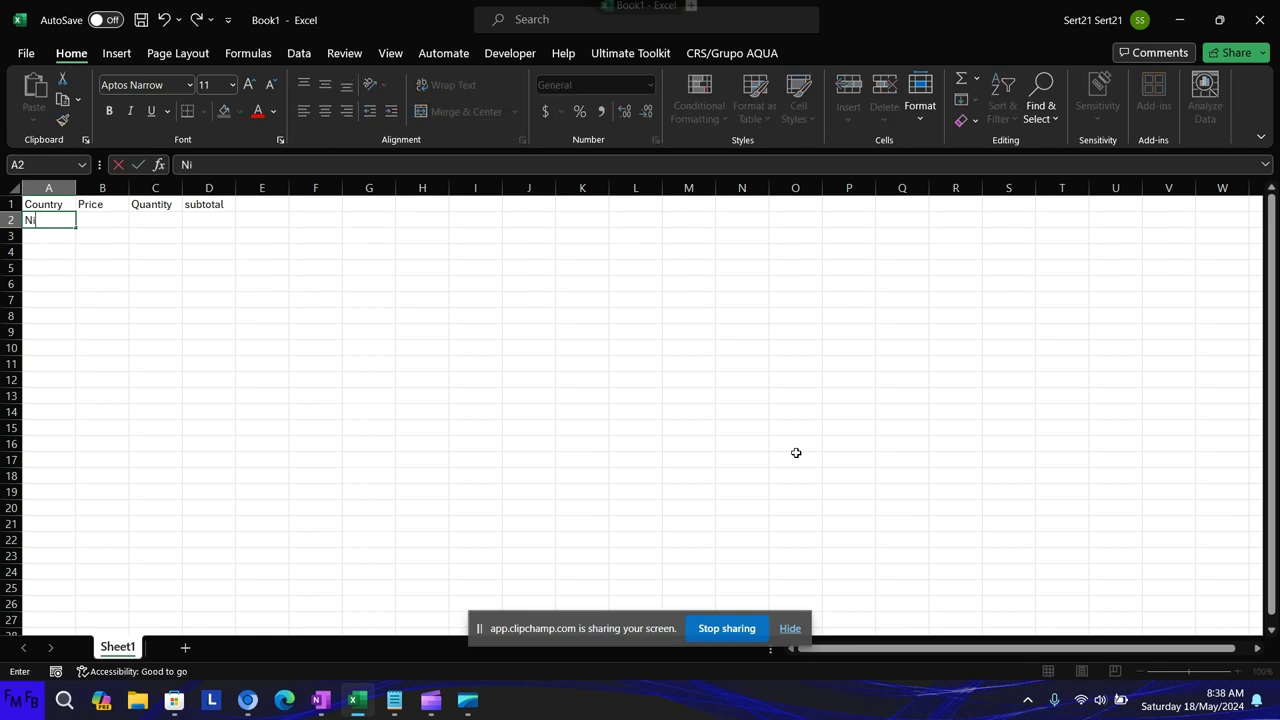
pyautogui.write('caragua')
pyautogui.press('Return')
pyautogui.write('Hon')
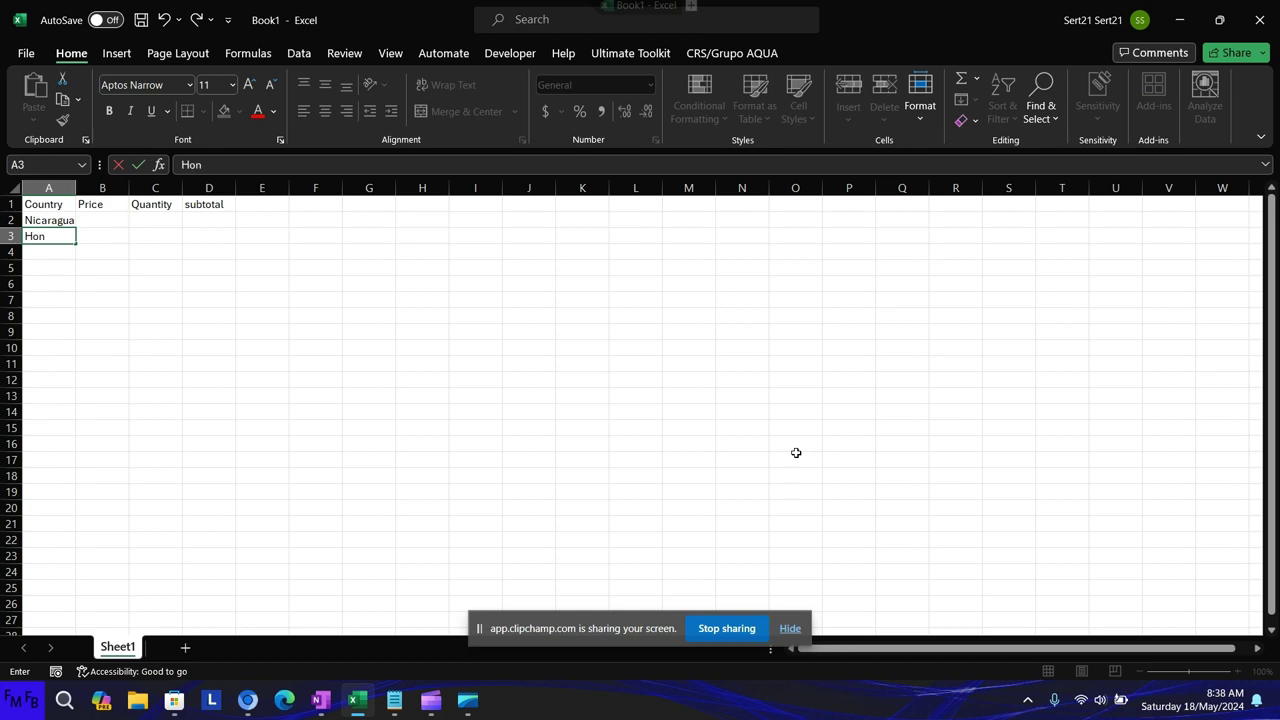
pyautogui.write('duras')
pyautogui.press('Return')
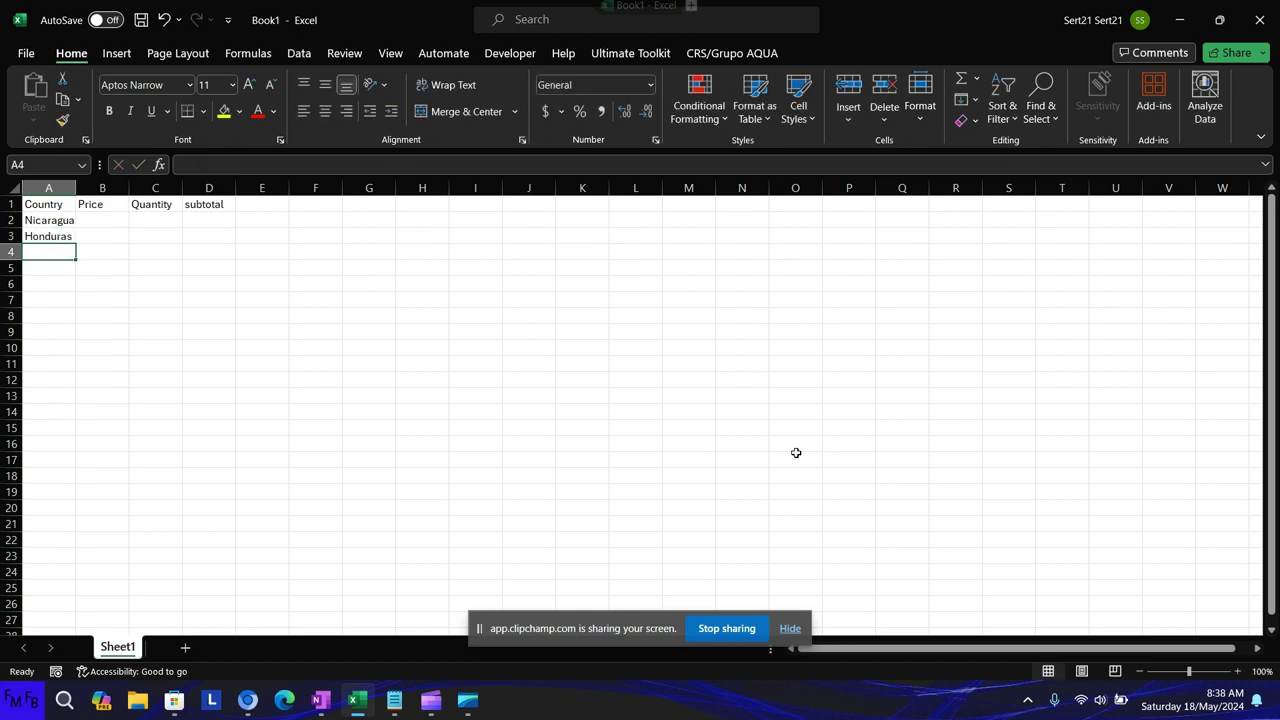
pyautogui.write('Guatema')
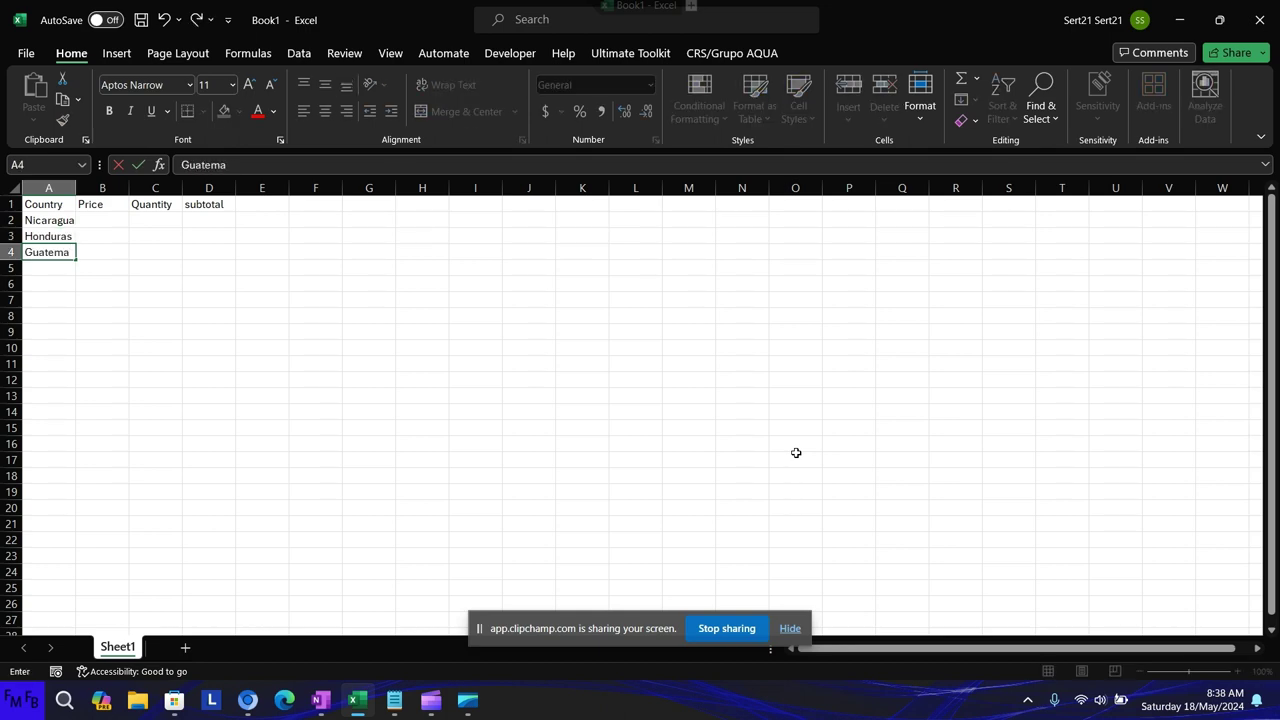
pyautogui.write('la')
pyautogui.press('Return')
pyautogui.write('E')
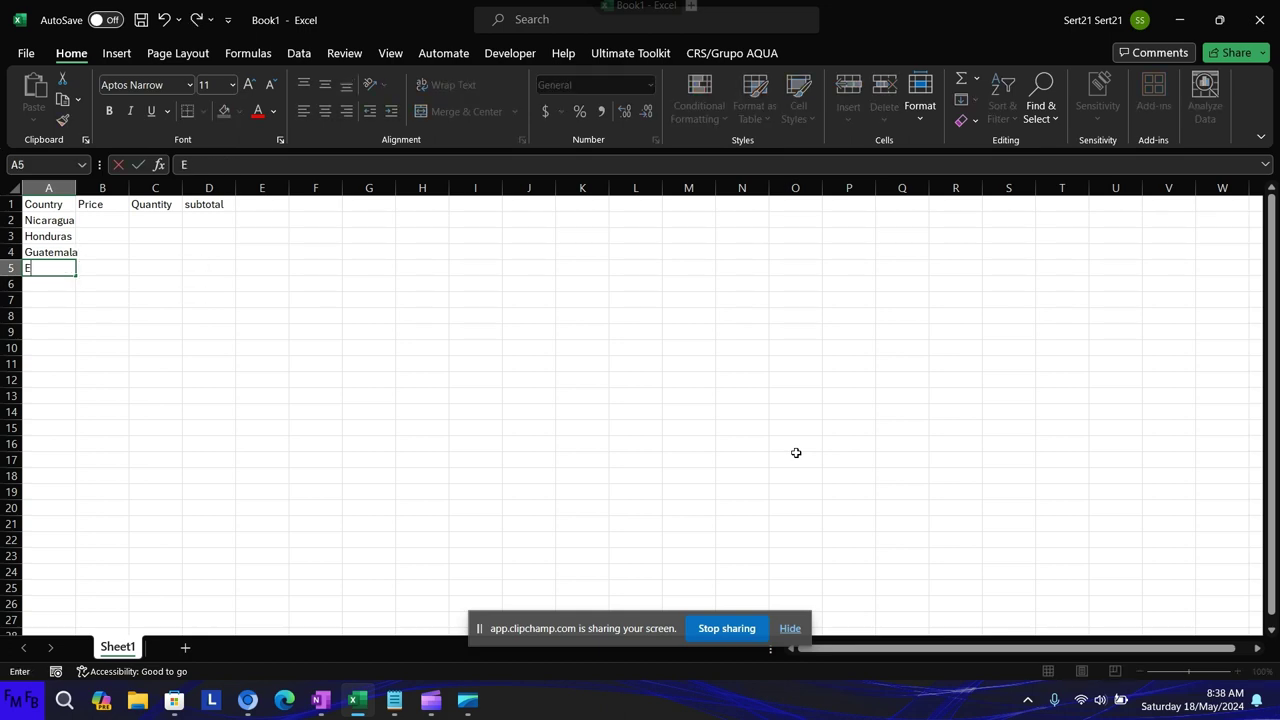
pyautogui.write('l Slavad')
pyautogui.write('or')
pyautogui.press('Return')
pyautogui.press('Up')
pyautogui.press('Up')
pyautogui.press('Up')
pyautogui.press('Up')
pyautogui.press('Right')
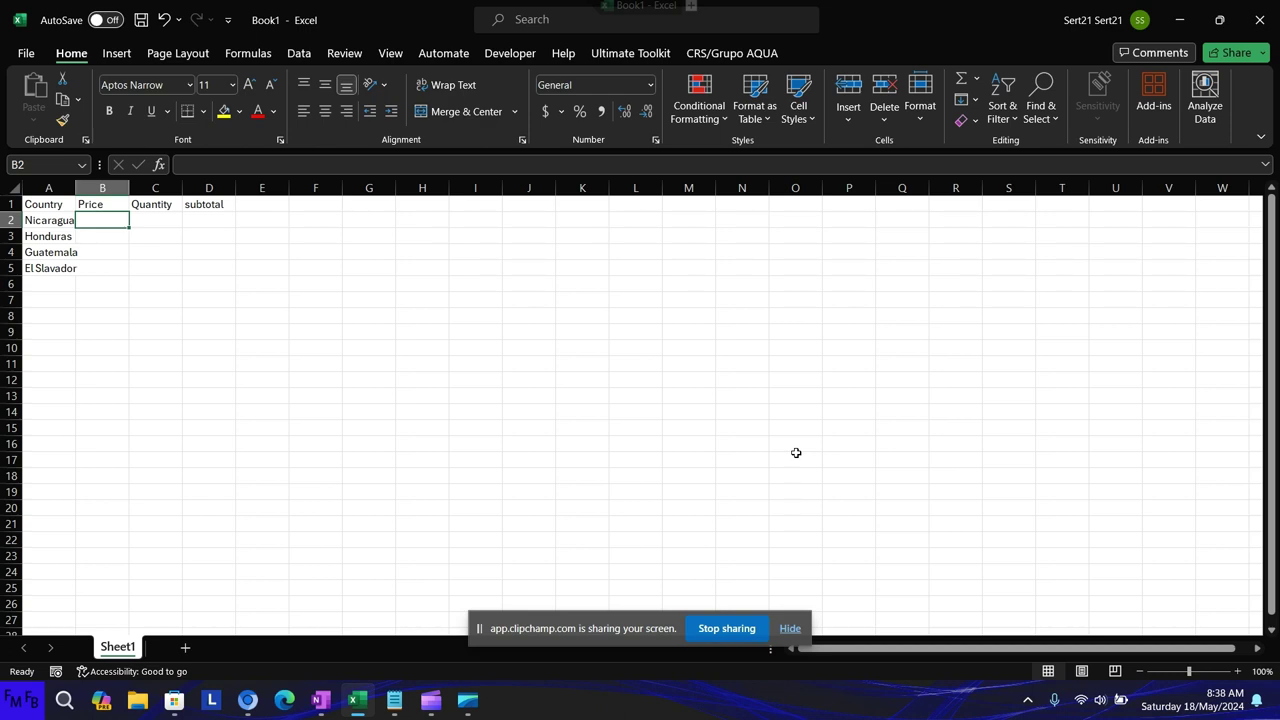
pyautogui.write('=rand')
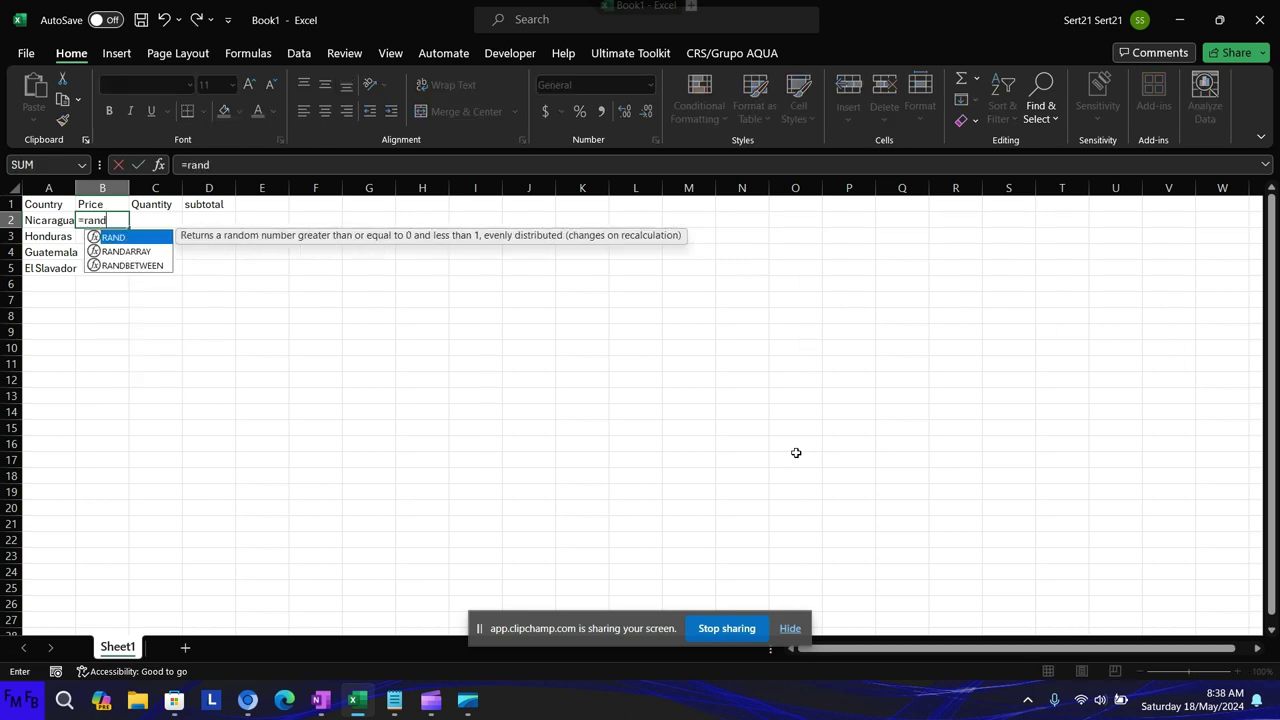
pyautogui.write('om')
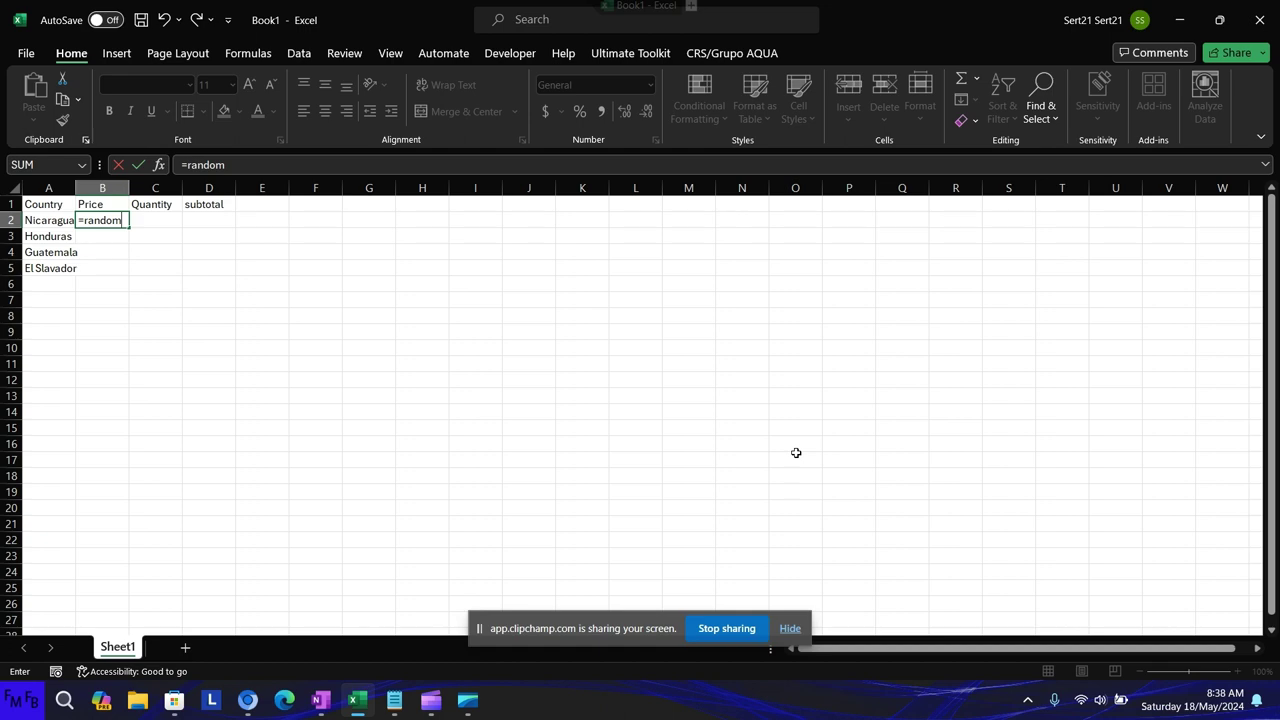
pyautogui.press('BackSpace')
pyautogui.press('BackSpace')
pyautogui.press('BackSpace')
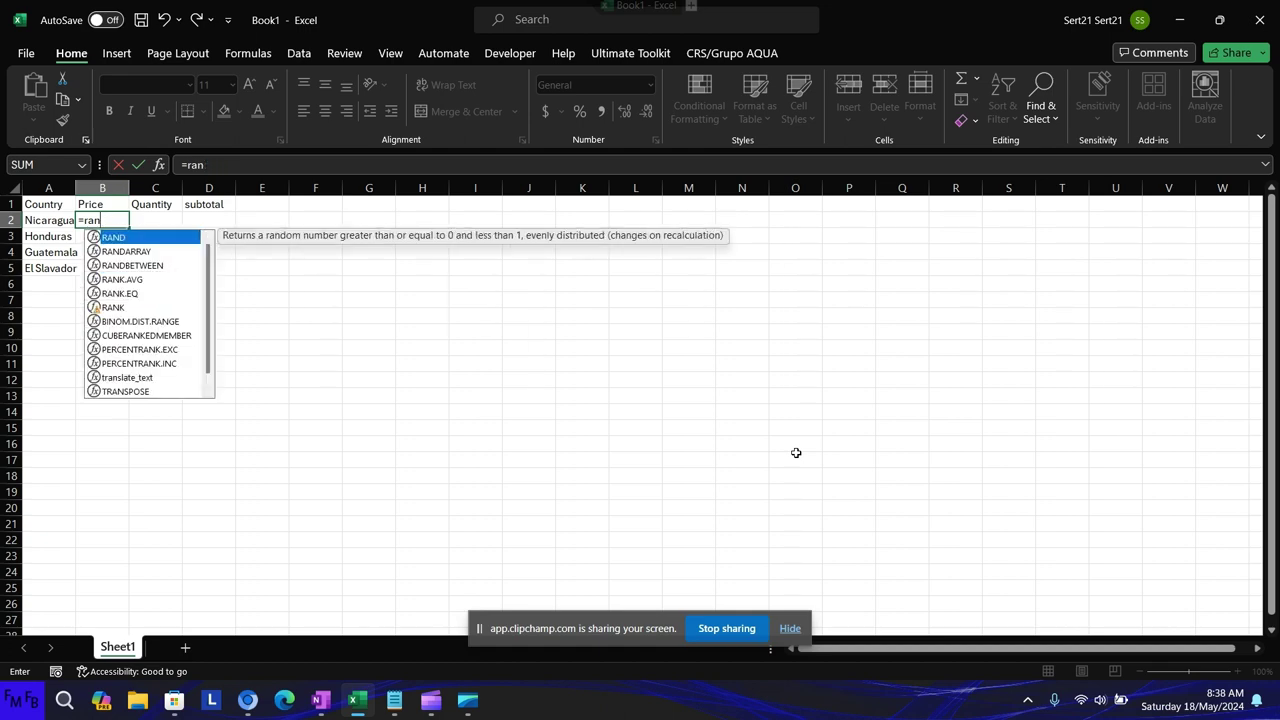
pyautogui.press('Down')
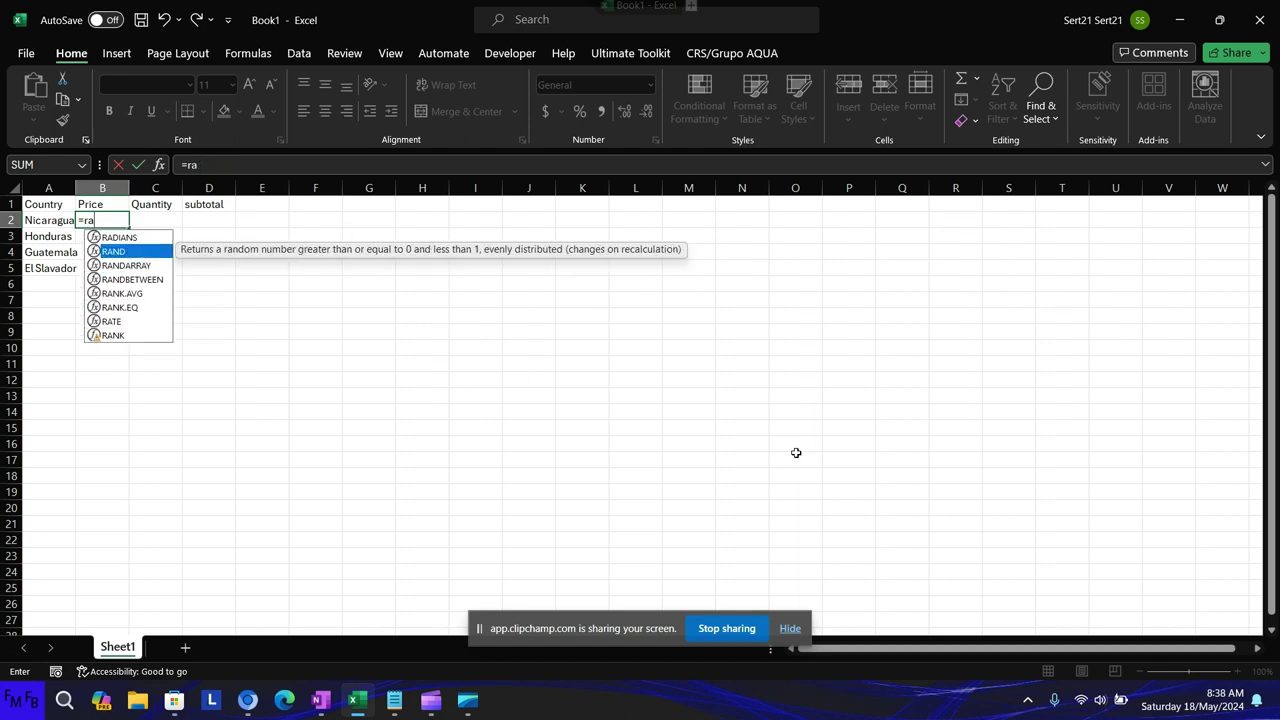
pyautogui.press('Escape')
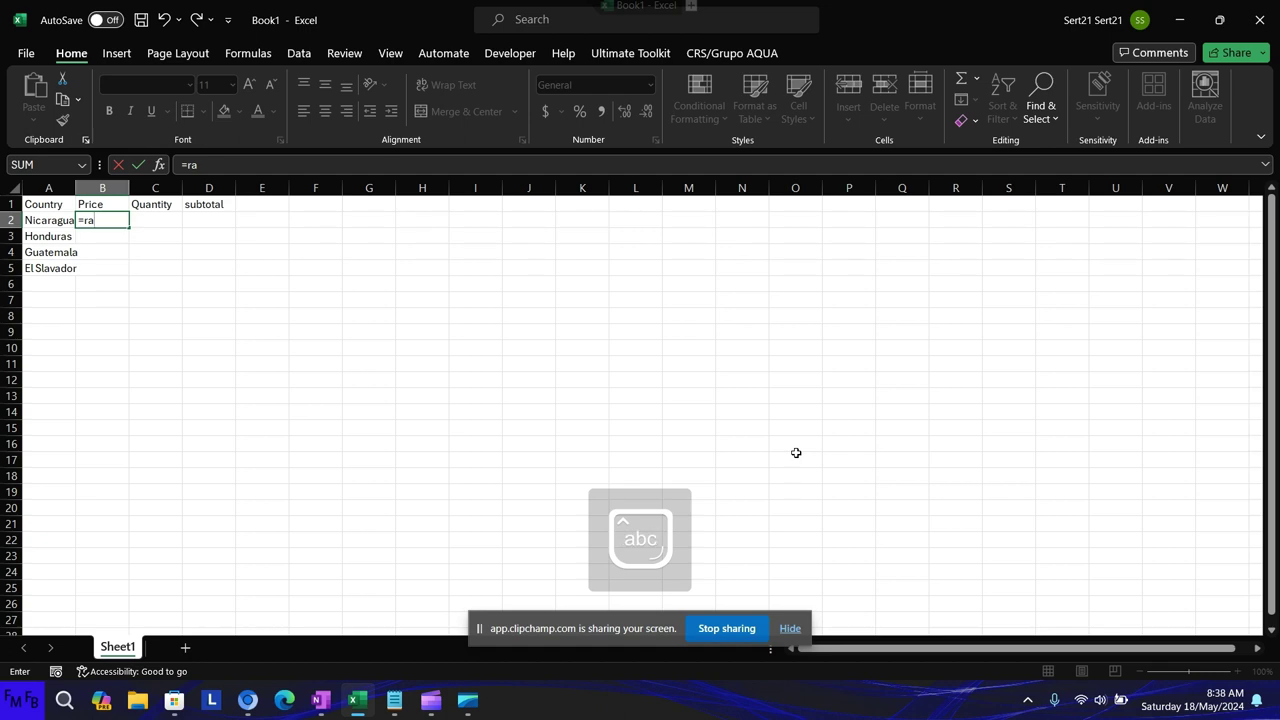
pyautogui.write('n')
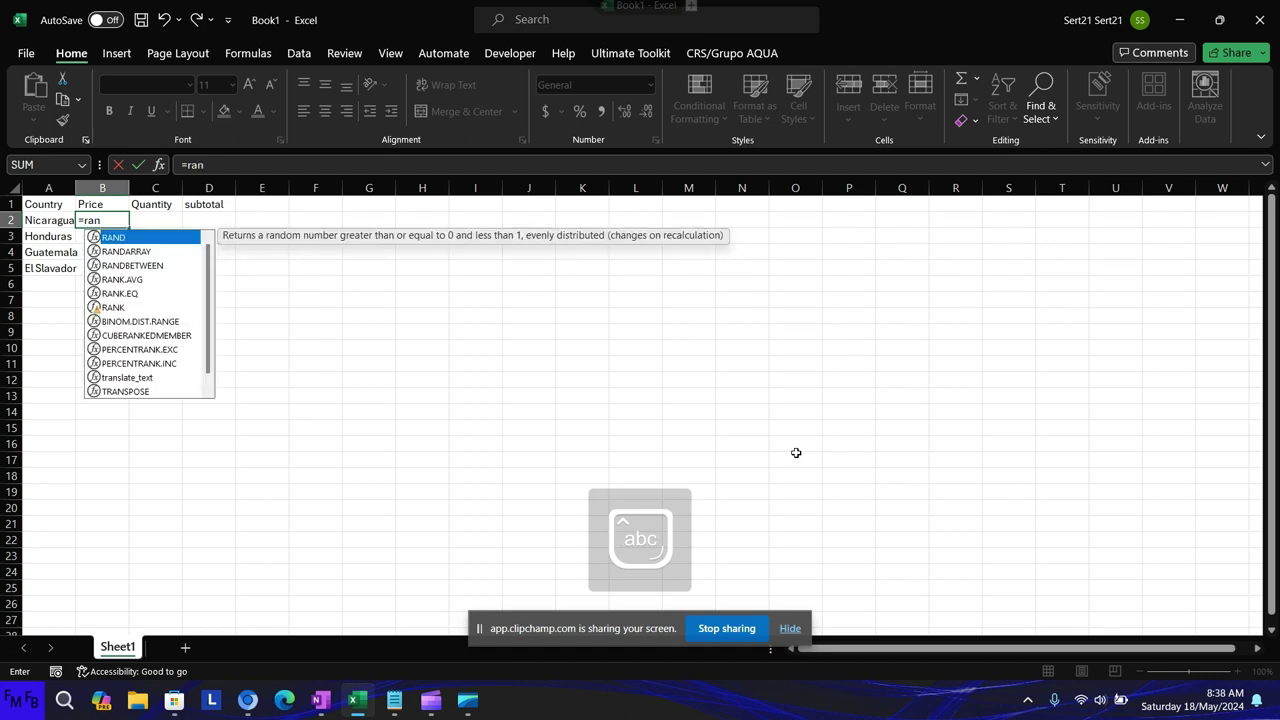
pyautogui.press('Tab')
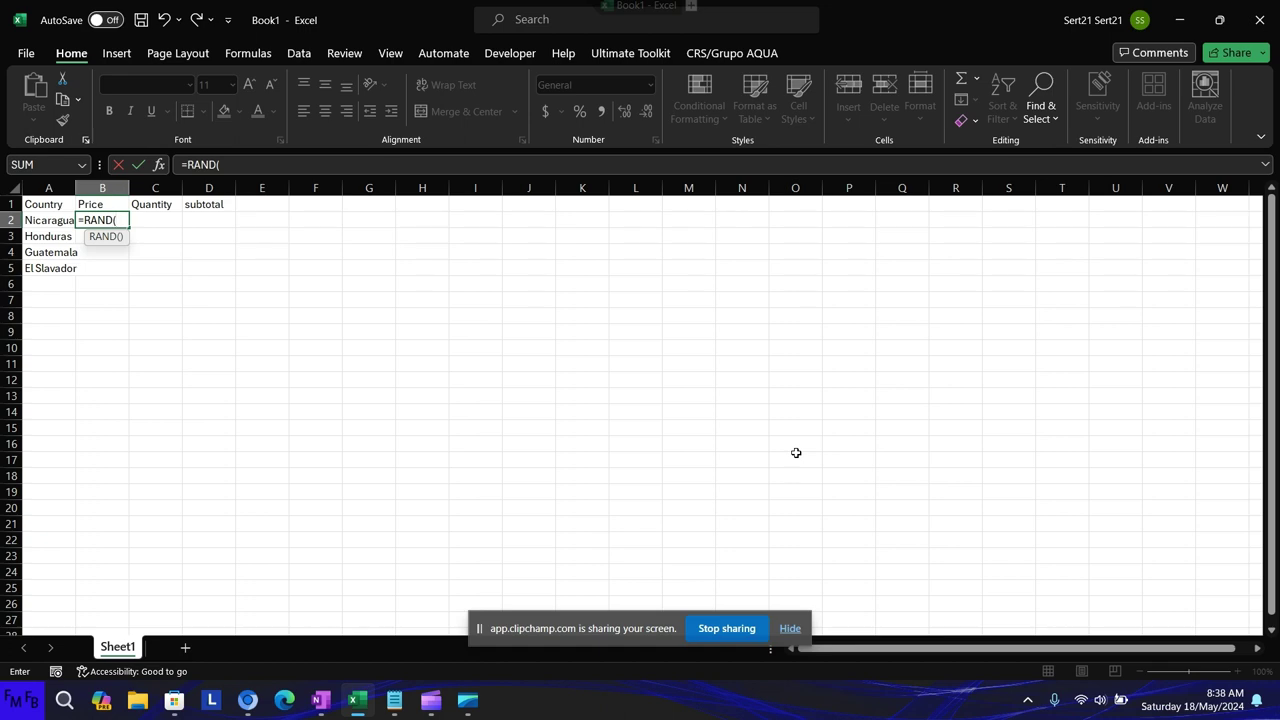
pyautogui.press('BackSpace')
pyautogui.press('BackSpace')
pyautogui.press('BackSpace')
pyautogui.press('Escape')
pyautogui.press('Escape')
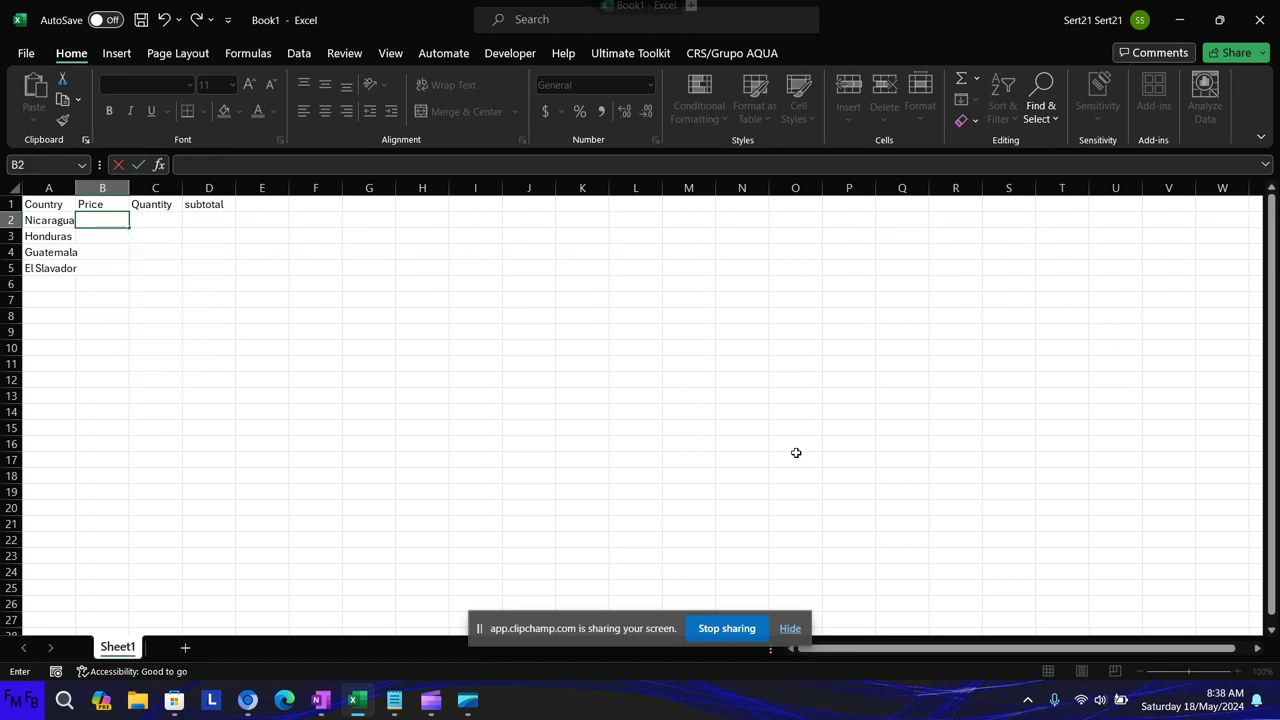
# Enter prices 1000, 2000, 3000 and 4000 in B2:B5
pyautogui.write('1')
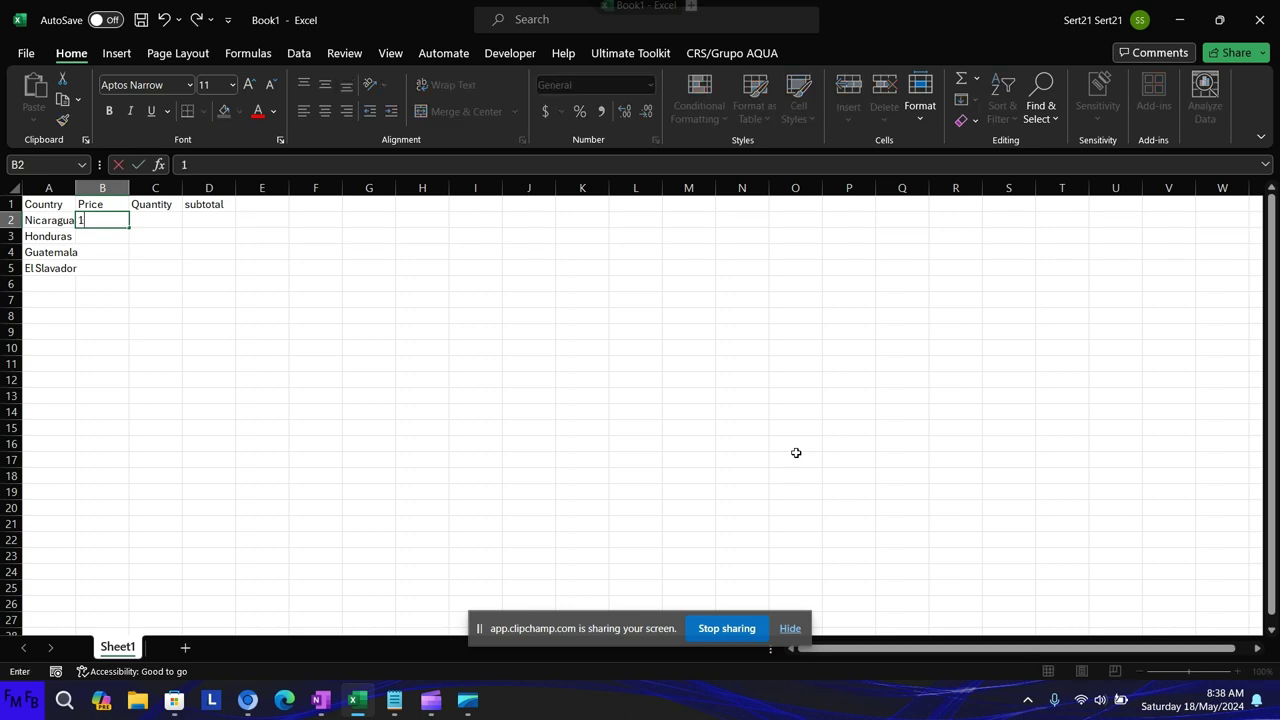
pyautogui.write('000')
pyautogui.press('Return')
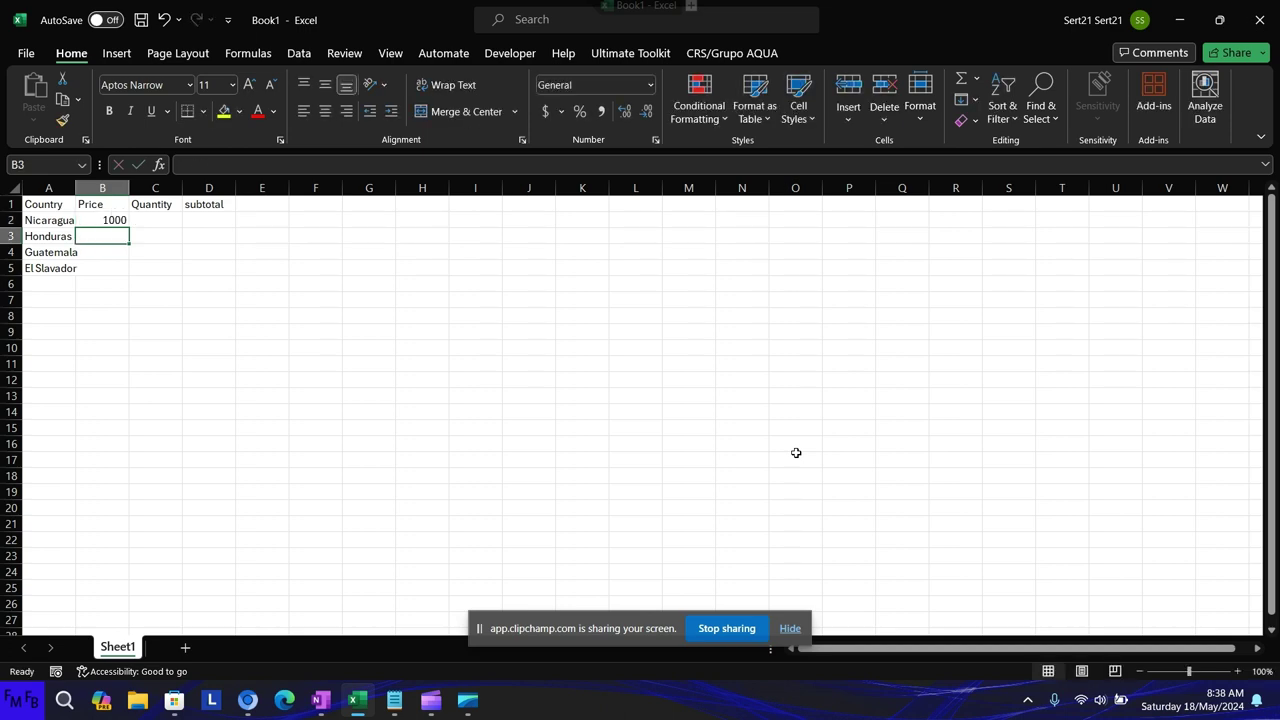
pyautogui.write('2000')
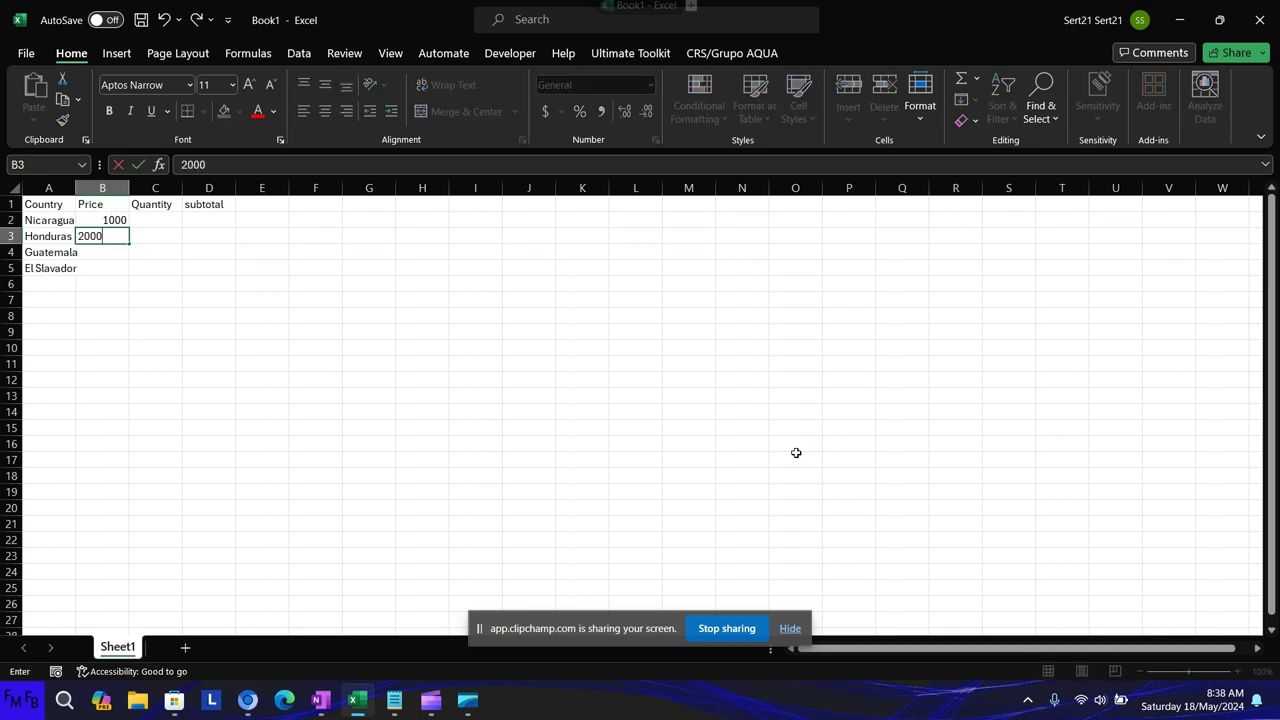
pyautogui.press('Return')
pyautogui.write('3000')
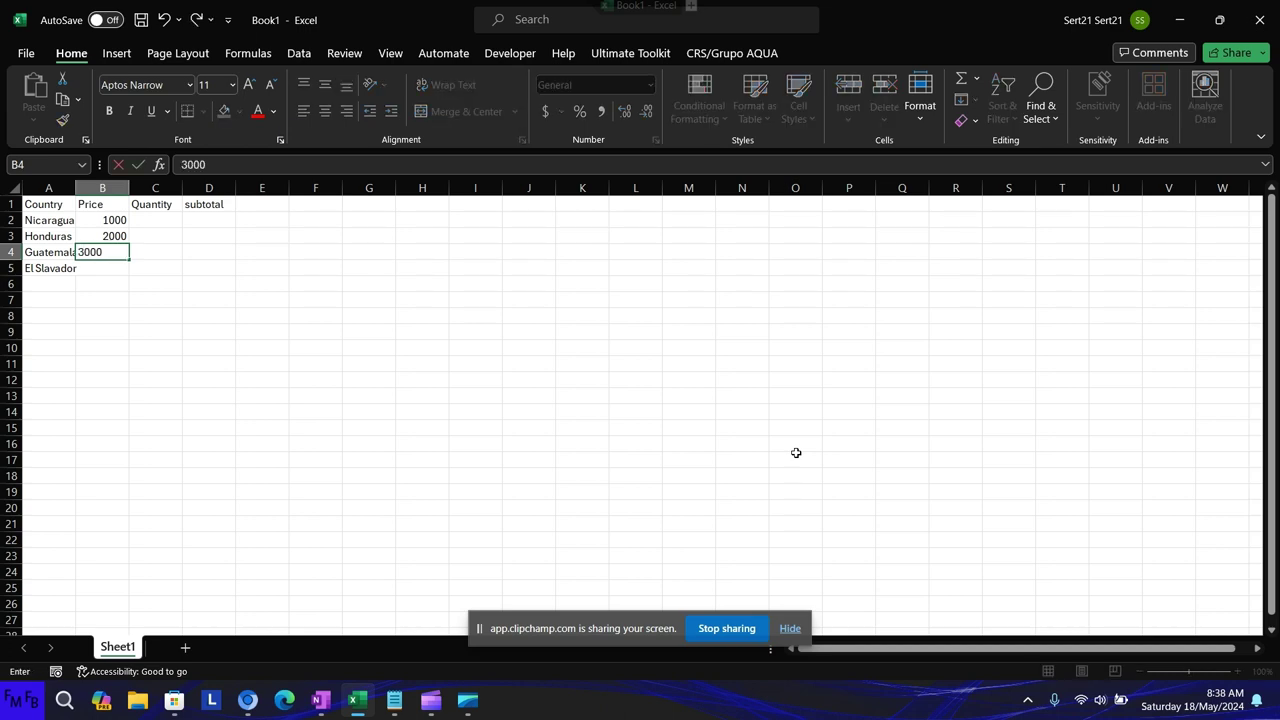
pyautogui.press('Return')
pyautogui.write('4')
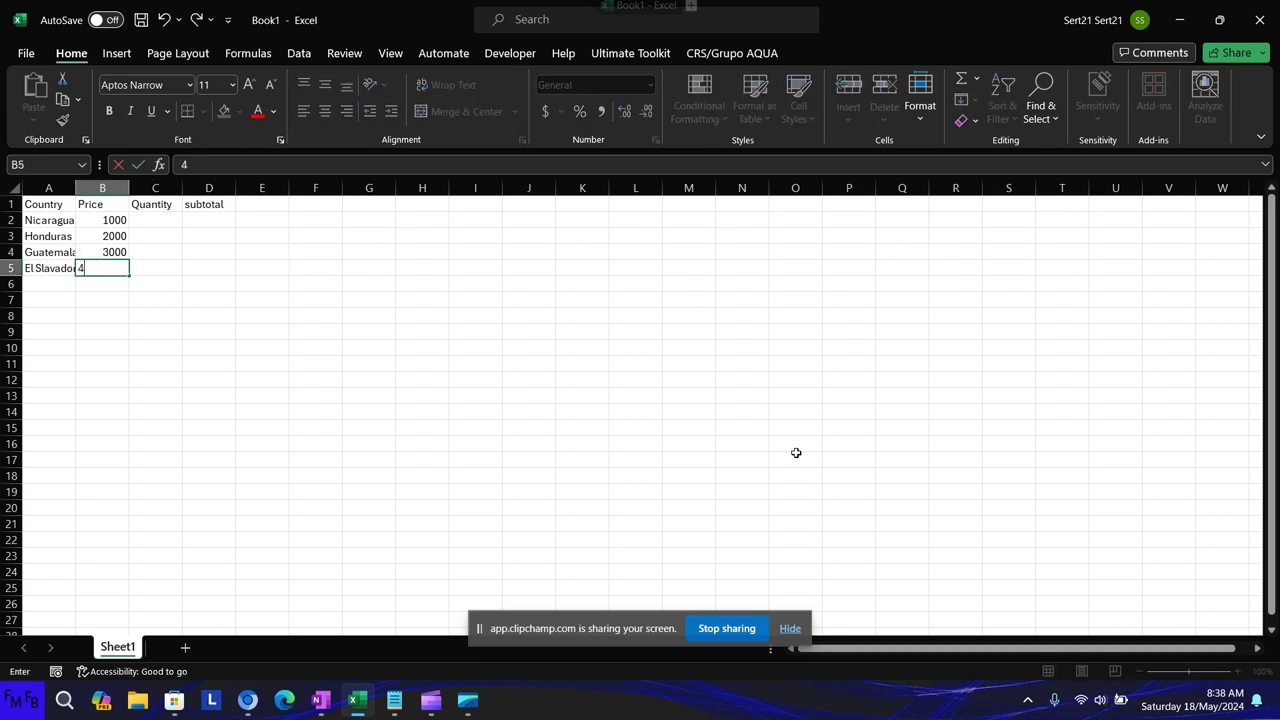
pyautogui.write('000')
pyautogui.press('Tab')
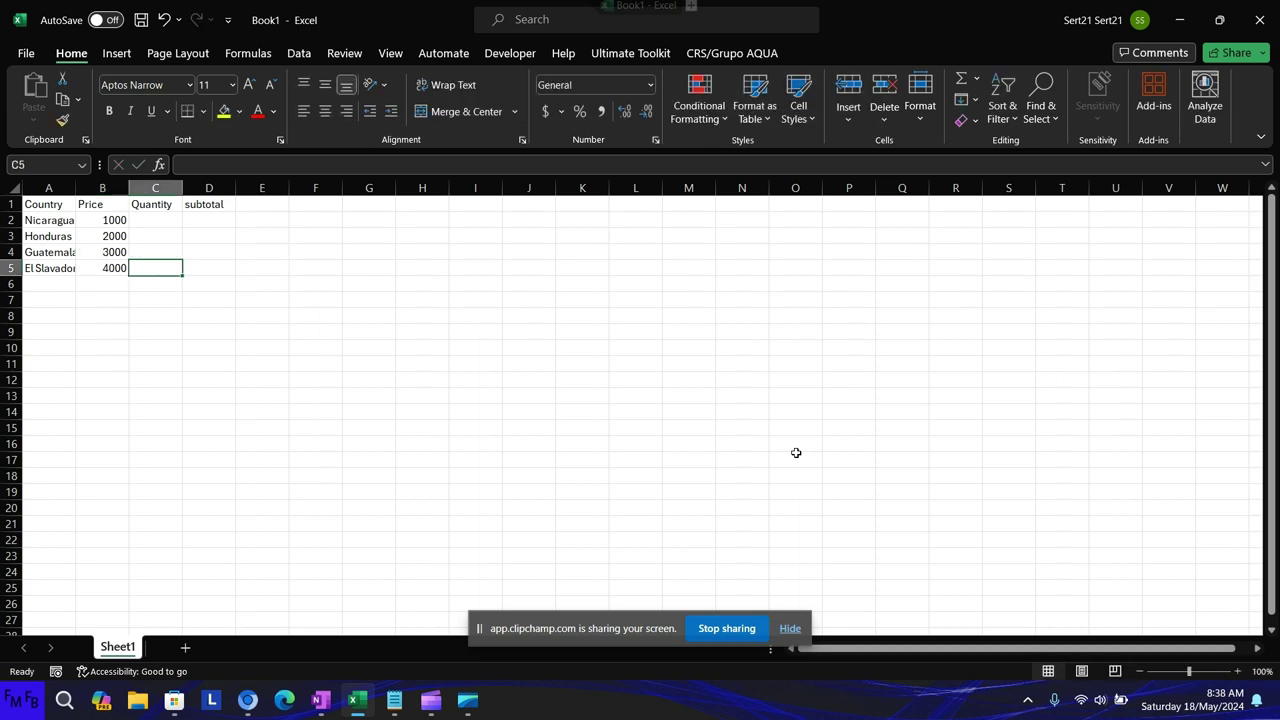
# Enter quantities 50 and 60, then =10+C3 in C4 and copy it into C5
pyautogui.press('Up')
pyautogui.press('Up')
pyautogui.press('Up')
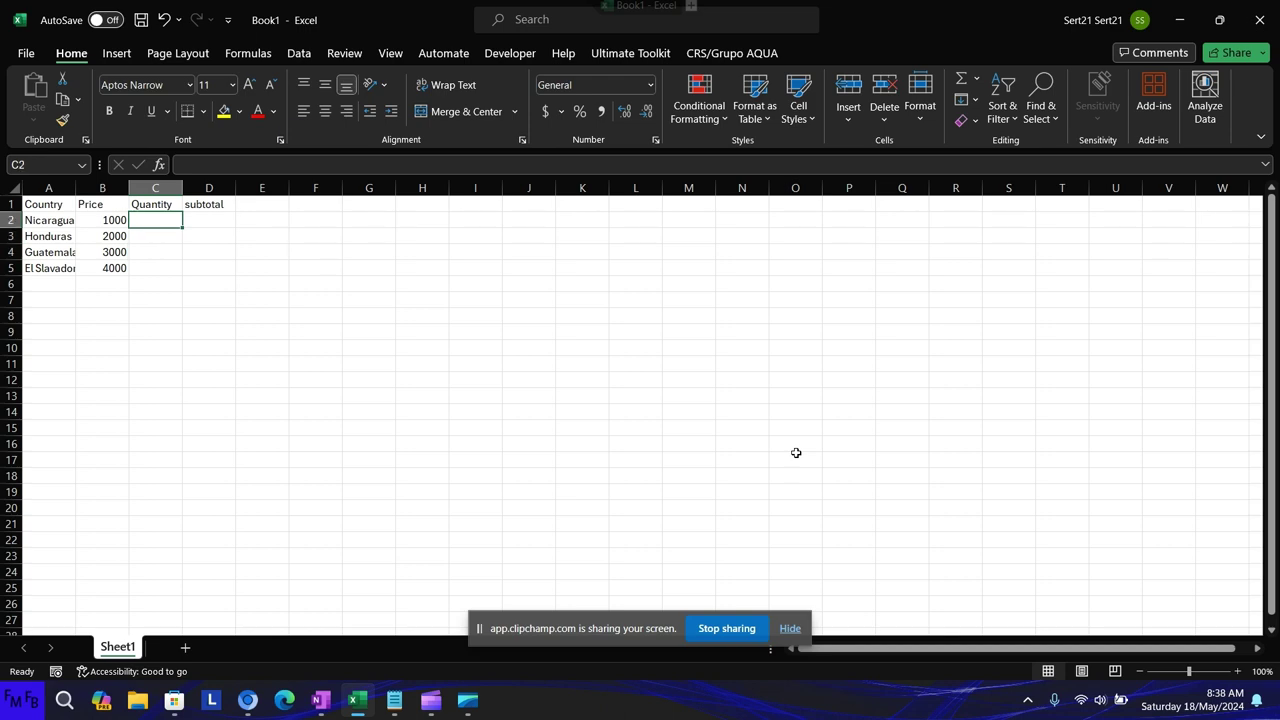
pyautogui.write('50')
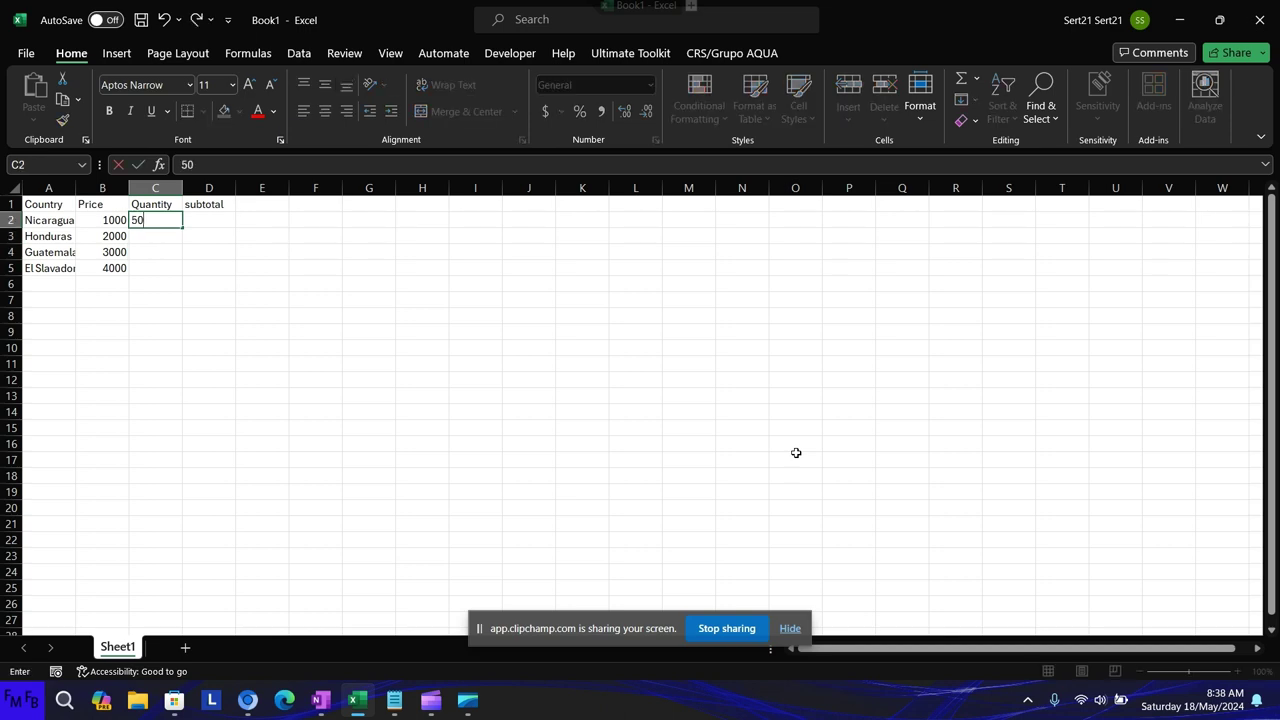
pyautogui.press('Return')
pyautogui.write('60')
pyautogui.press('Return')
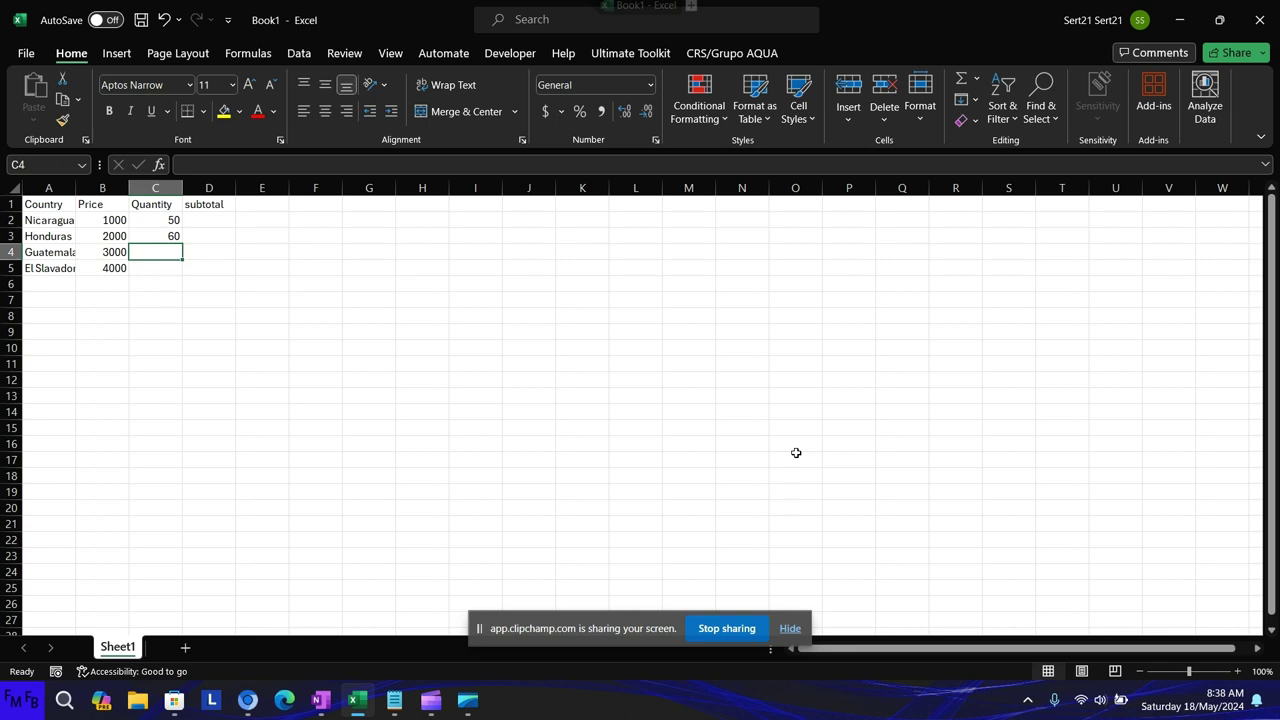
pyautogui.write('+10')
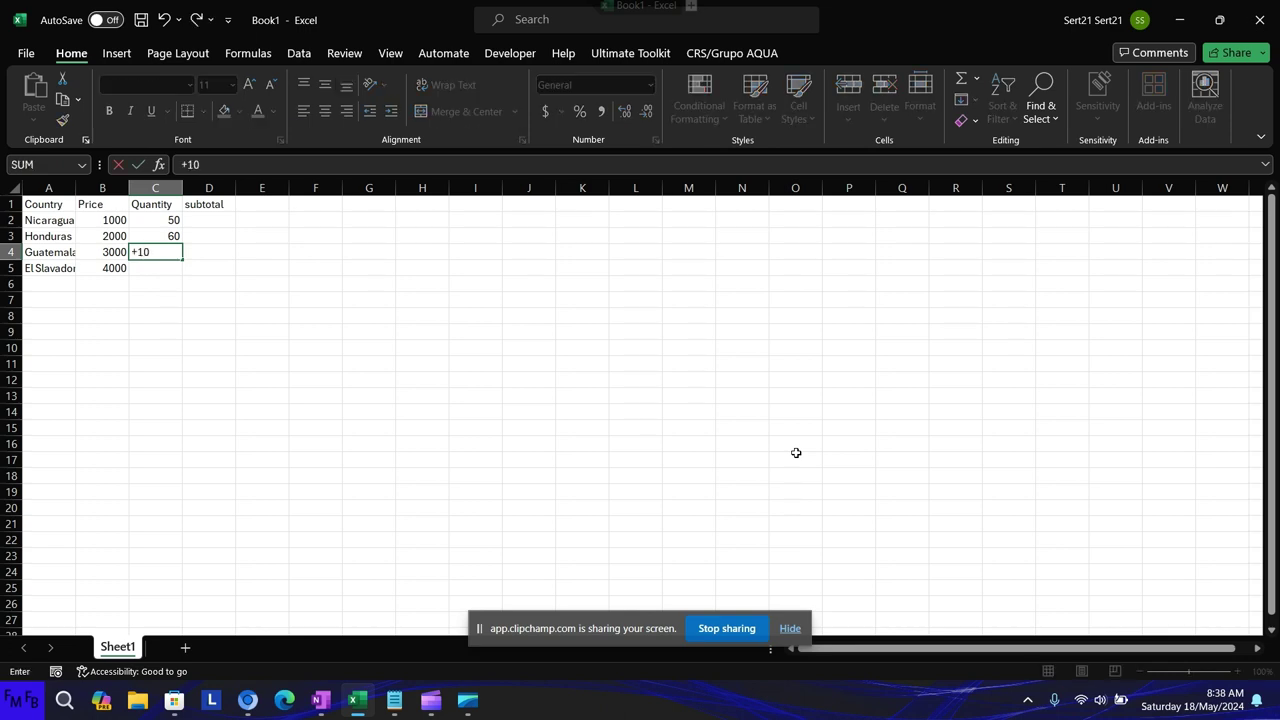
pyautogui.write('+')
pyautogui.press('Up')
pyautogui.press('Return')
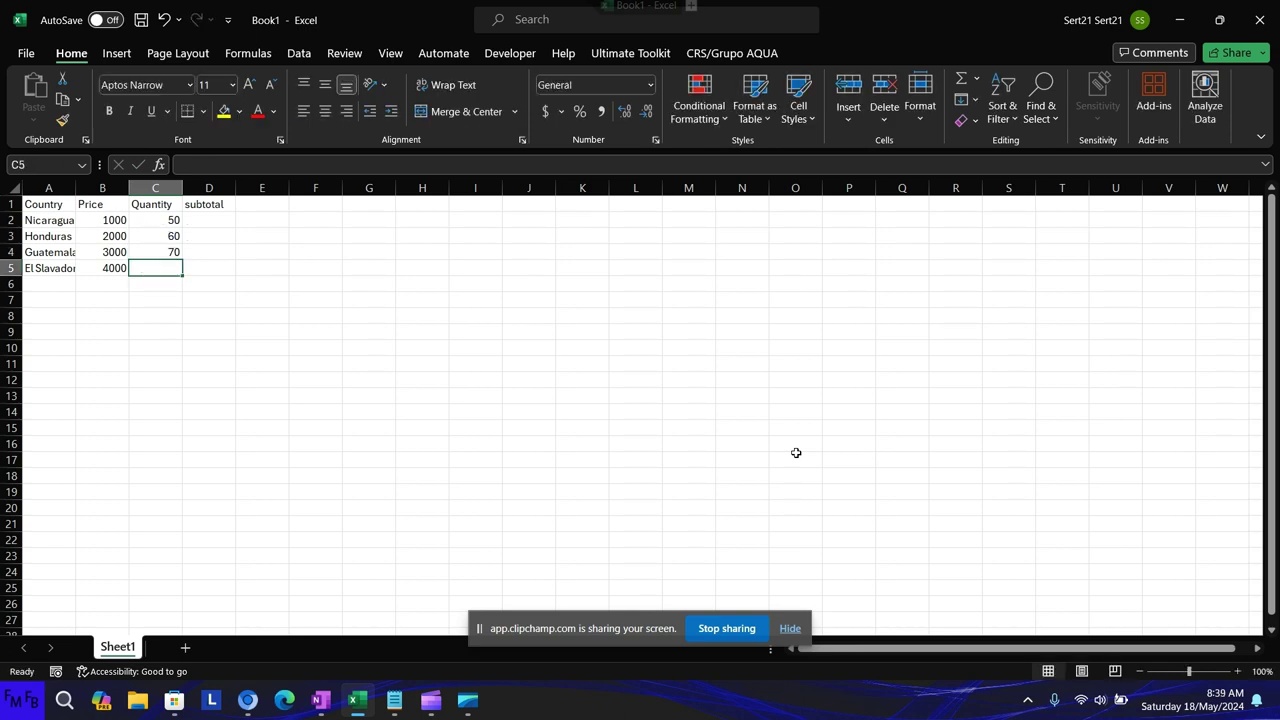
pyautogui.press('Up')
pyautogui.hotkey('ctrl', 'c')
pyautogui.press('Down')
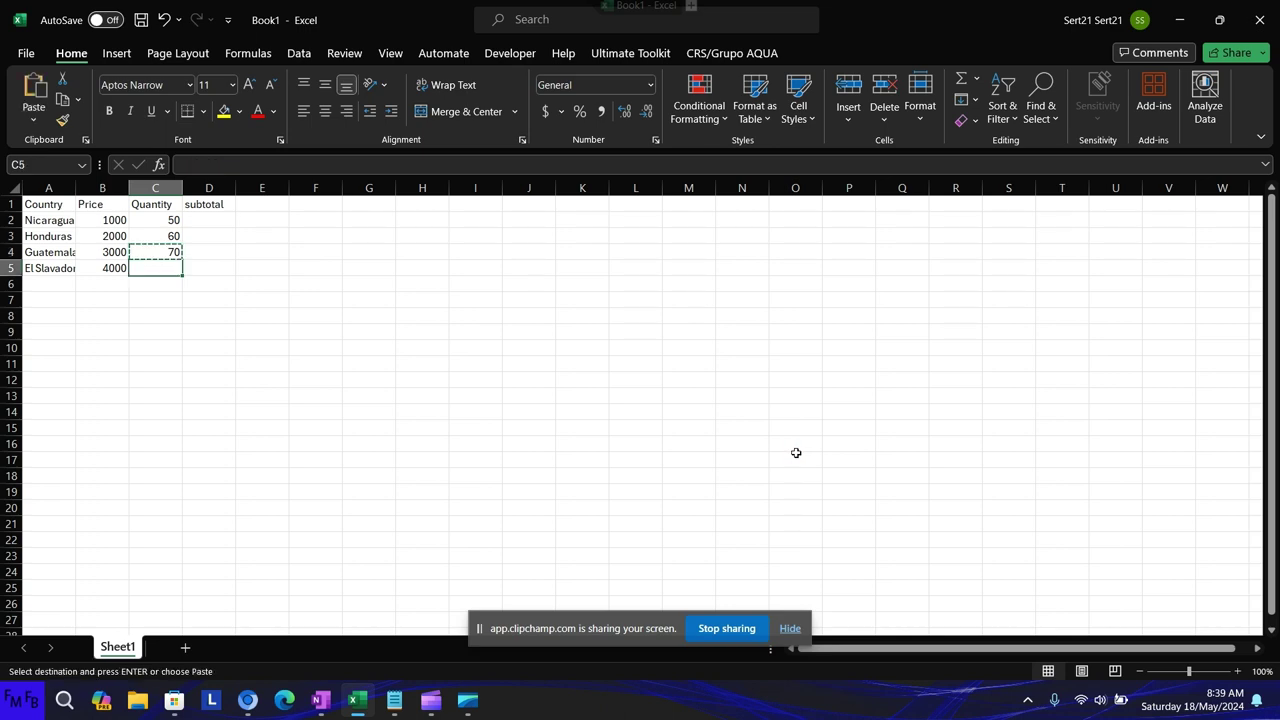
pyautogui.hotkey('ctrl', 'v')
pyautogui.press('Right')
pyautogui.press('Left')
# Enter =B2*C2 in D2 and fill it down through D5, giving 50000 to 320000
pyautogui.press('Up')
pyautogui.press('Up')
pyautogui.press('Up')
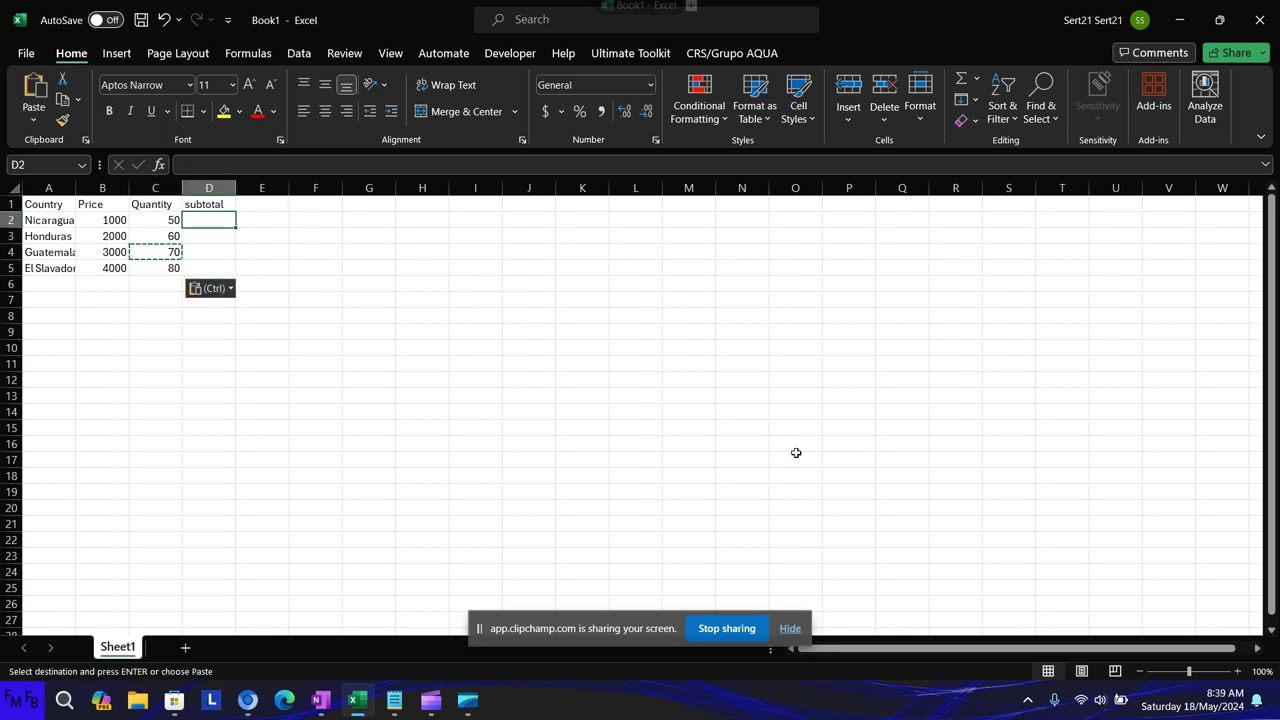
pyautogui.write('=')
pyautogui.press('Left')
pyautogui.press('Left')
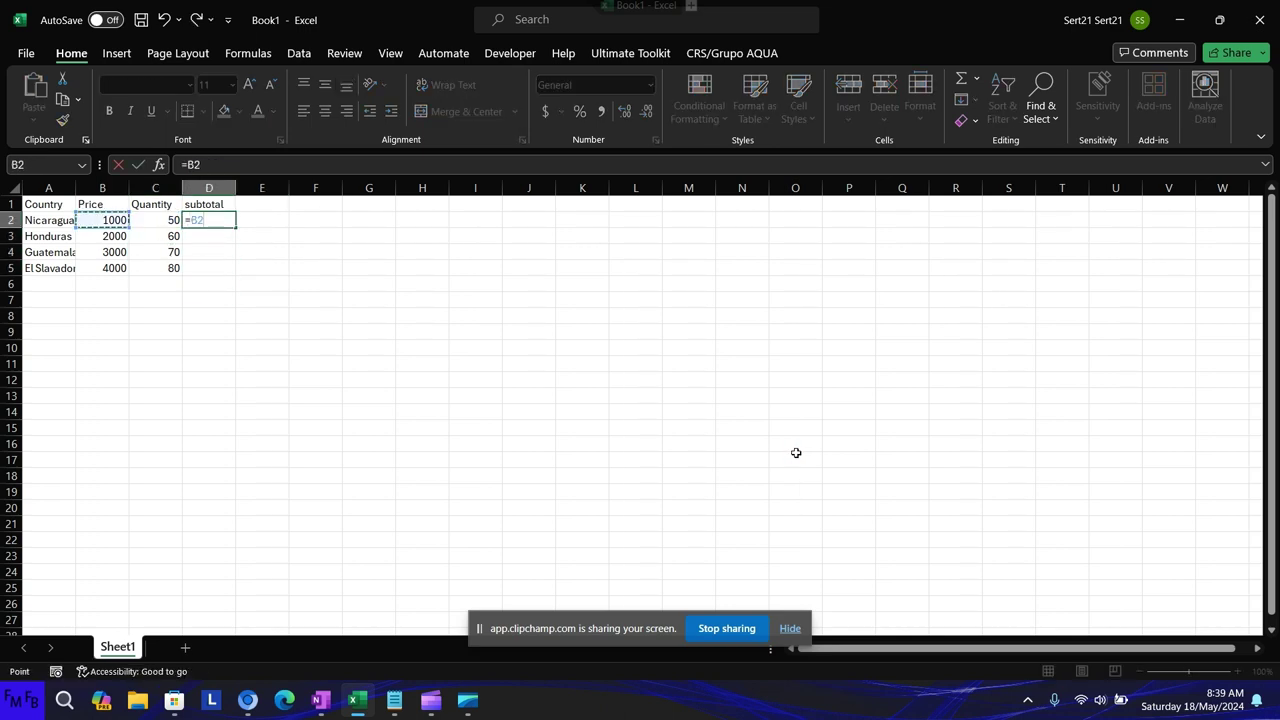
pyautogui.write('*')
pyautogui.press('Left')
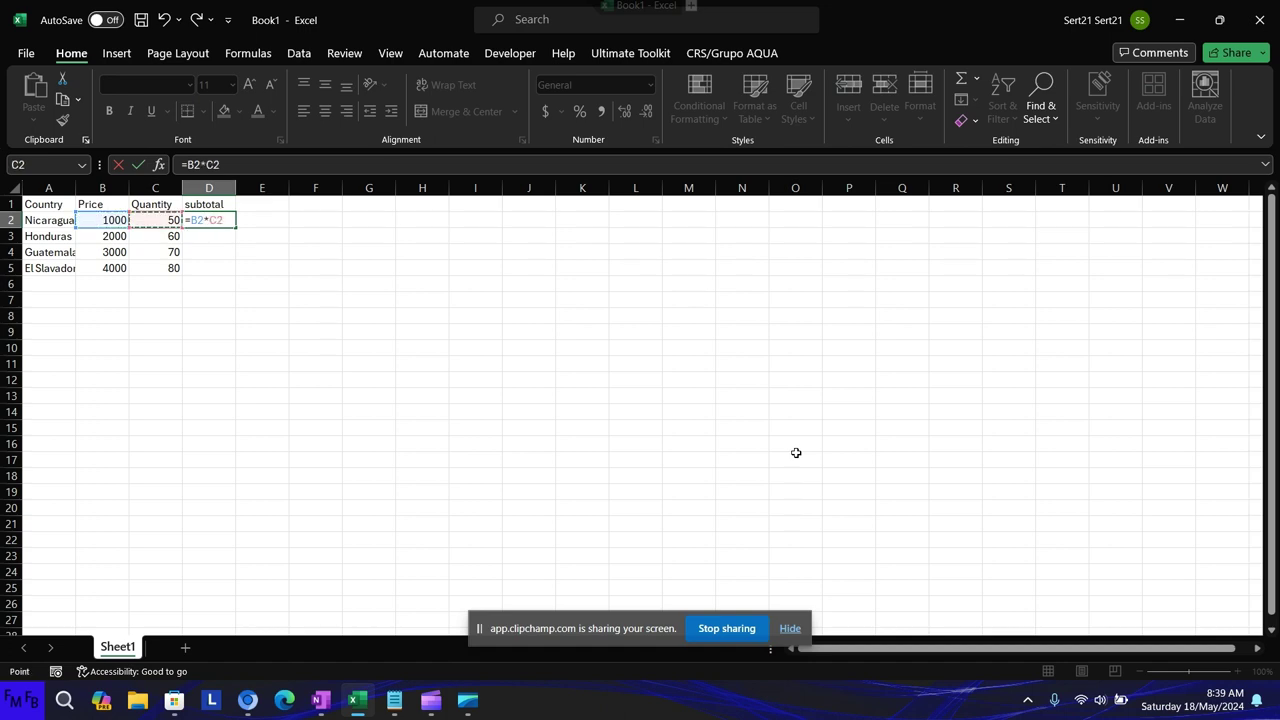
pyautogui.press('Return')
pyautogui.press('Up')
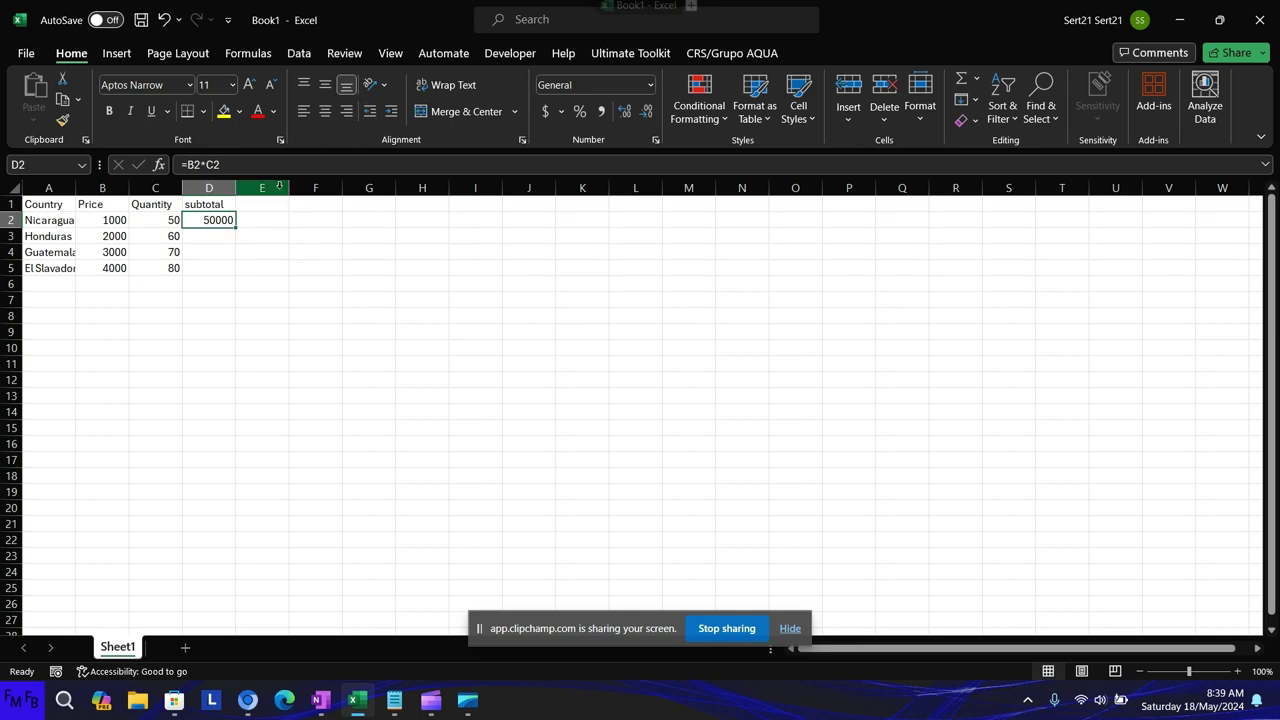
pyautogui.doubleClick(235, 228)
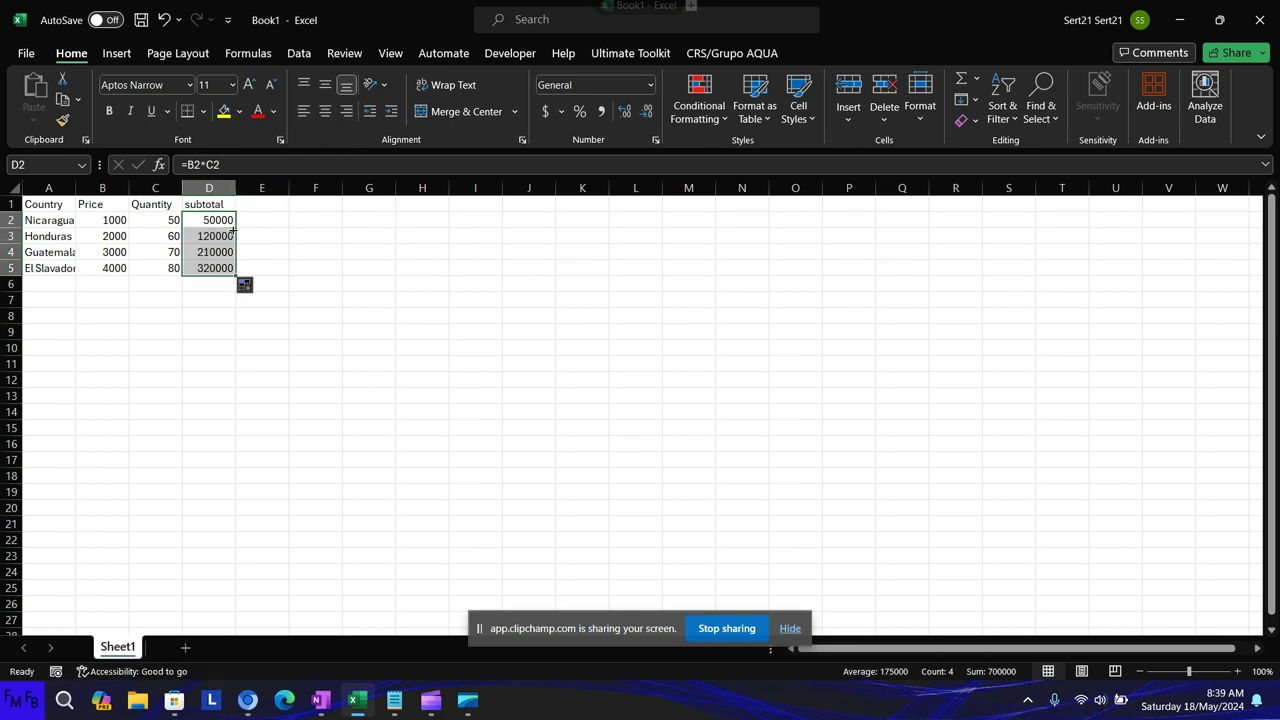
pyautogui.click(207, 284)
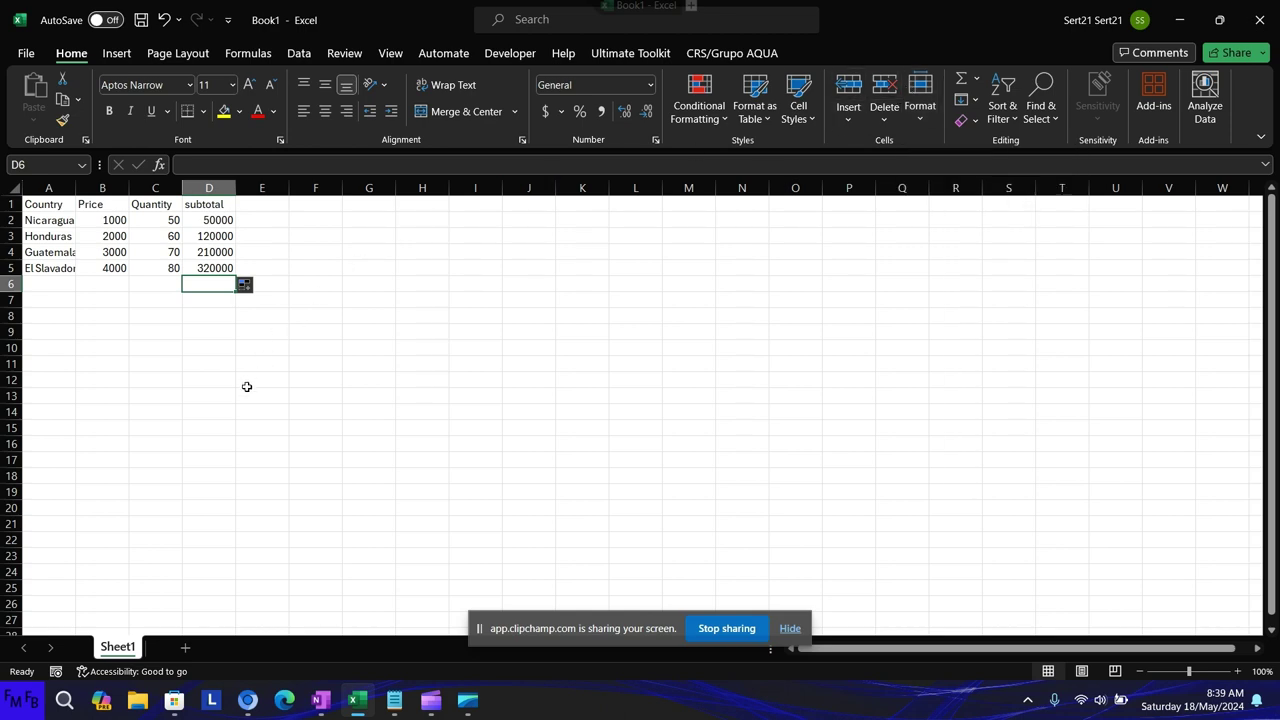
# AutoSum the subtotals into D6 with =SUM(D2:D5), totalling 700000
pyautogui.click(962, 88)
pyautogui.press('Return')
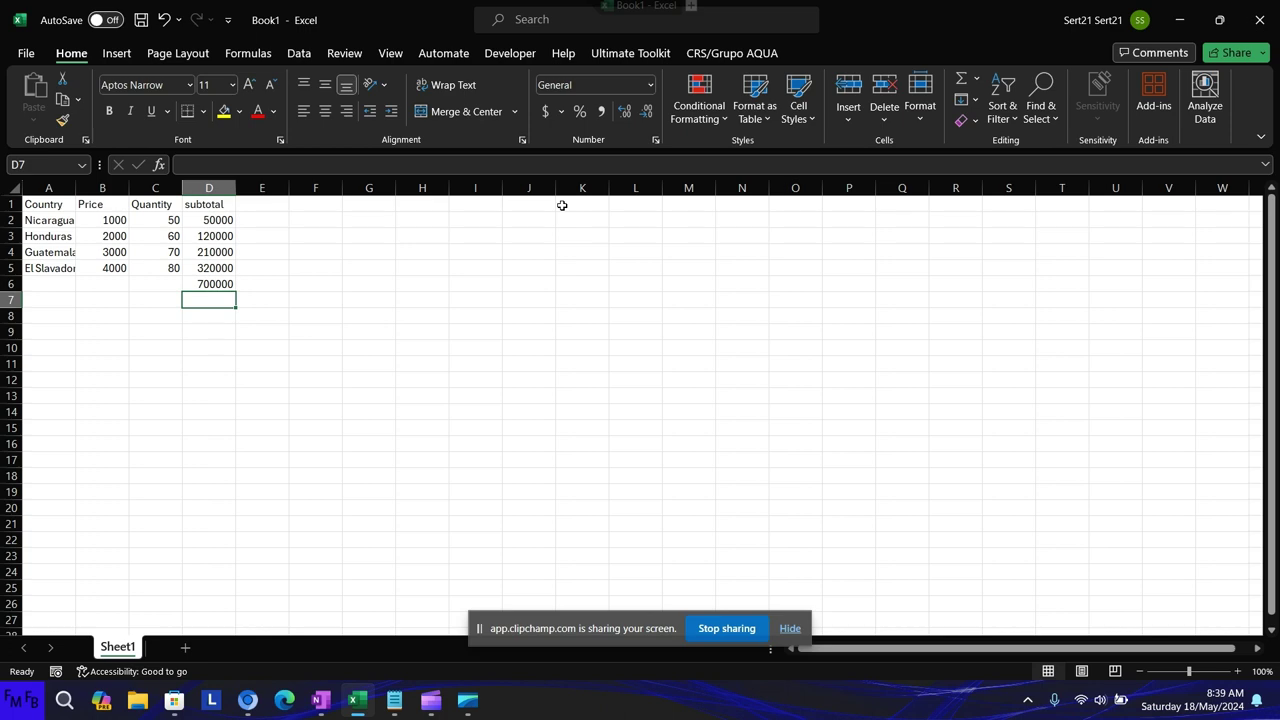
# Turn on Show Formulas so cells display =B2*C2, =10+C3 and =SUM(D2:D5)
pyautogui.click(266, 58)
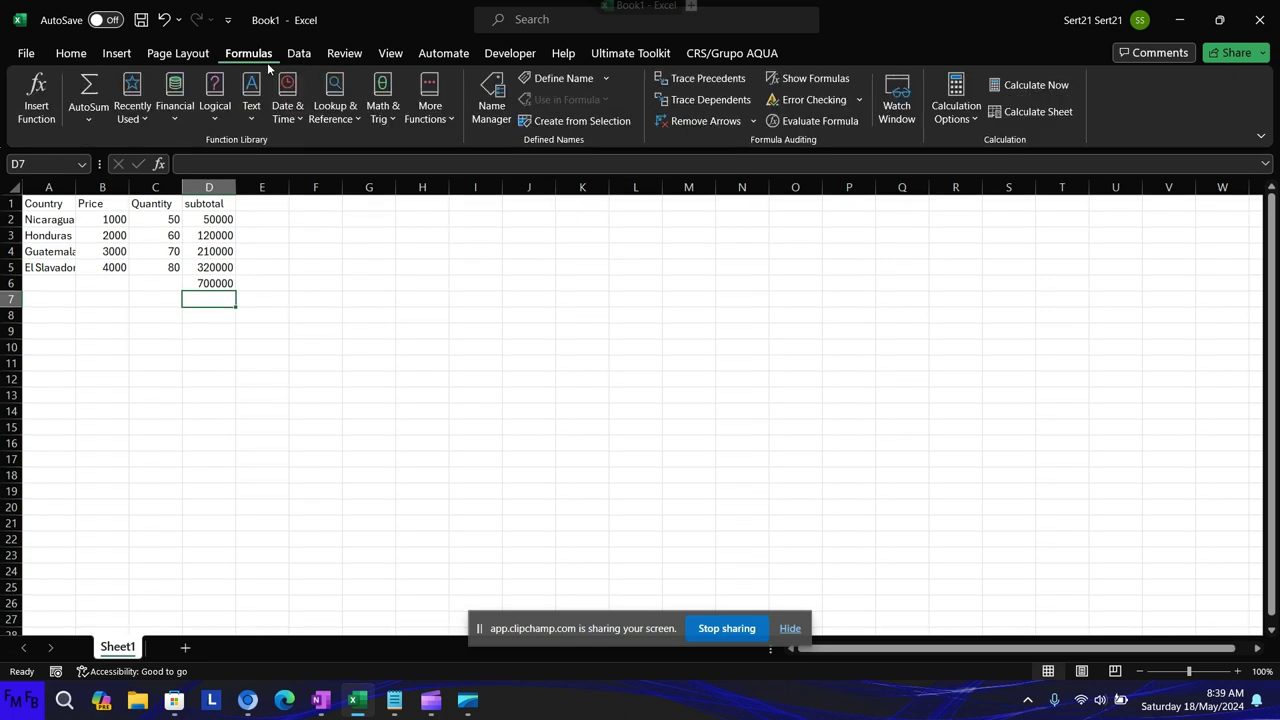
pyautogui.click(783, 78)
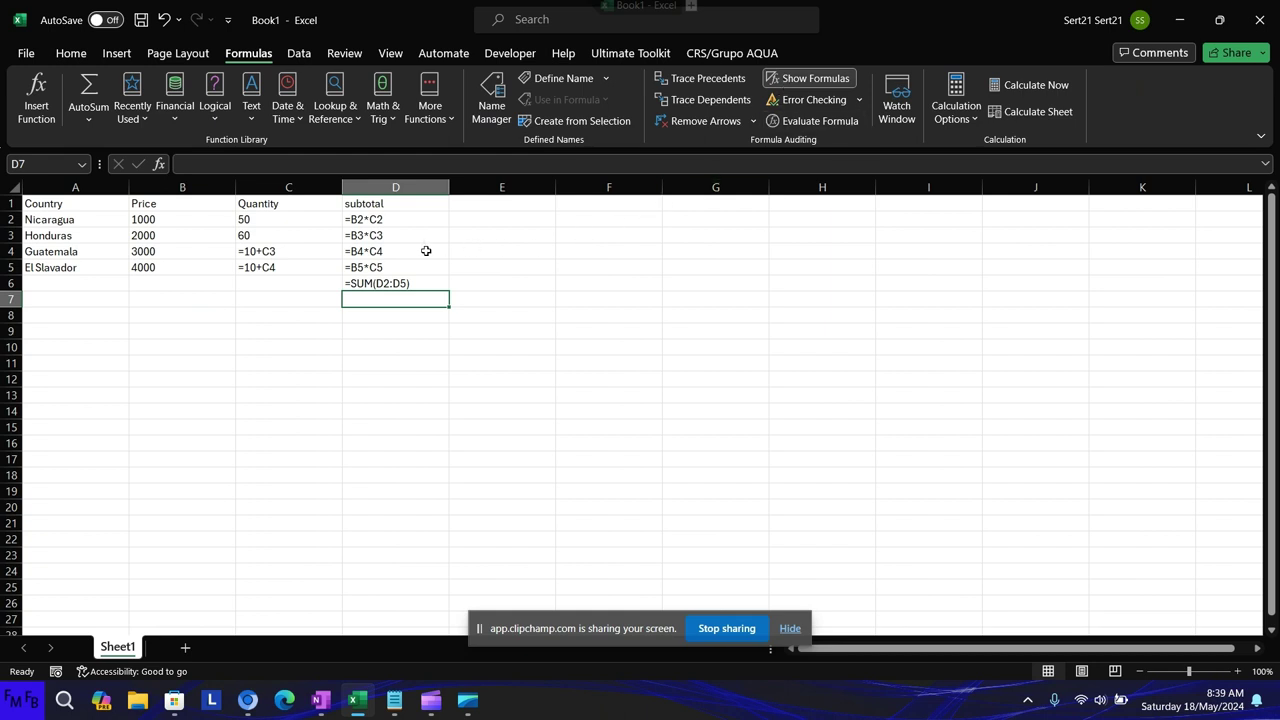